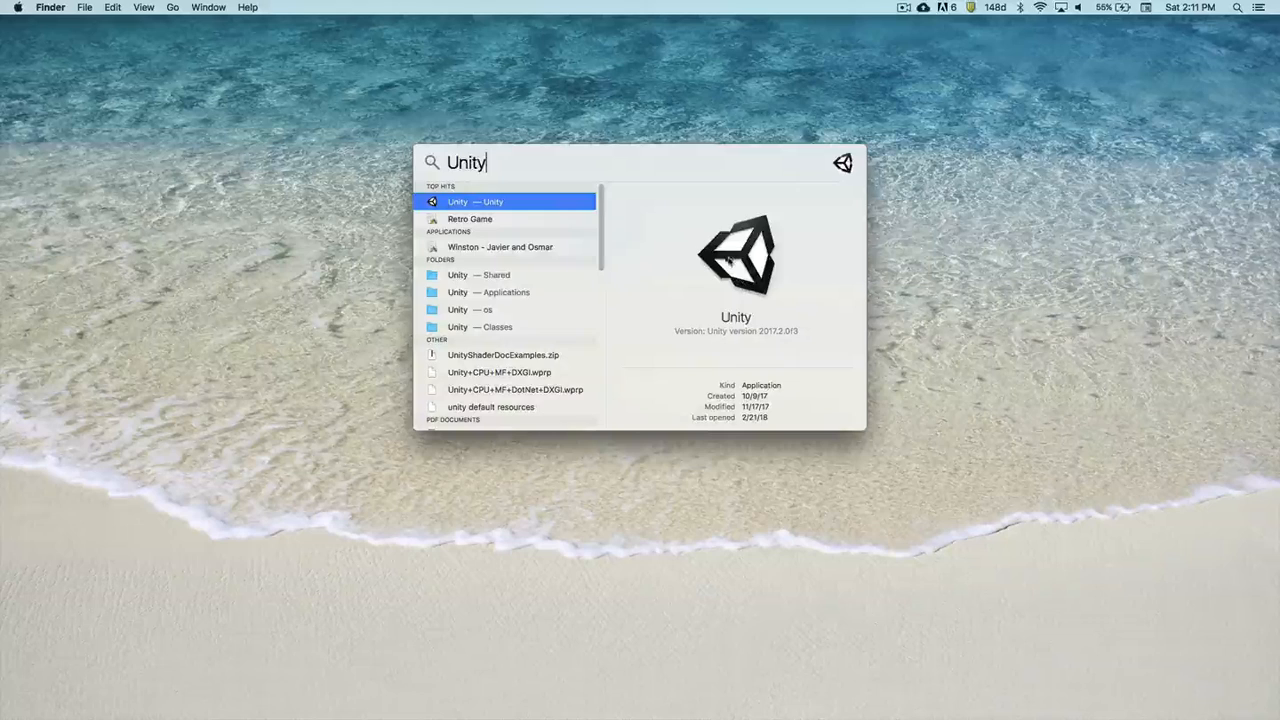
- Launch Unity from the search results and move its start window toward the middle of the desktop
{"action": "double_click", "coordinate": [514, 201]}
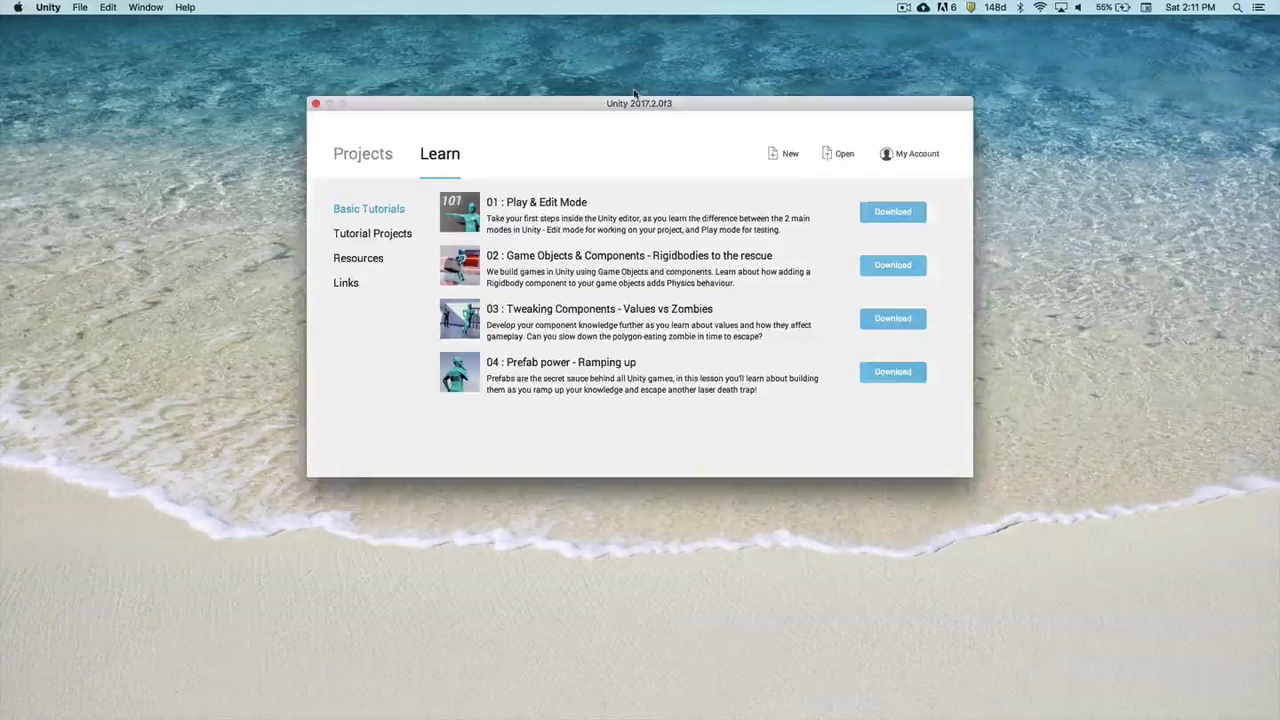
{"action": "left_click_drag", "start_coordinate": [636, 102], "coordinate": [585, 149]}
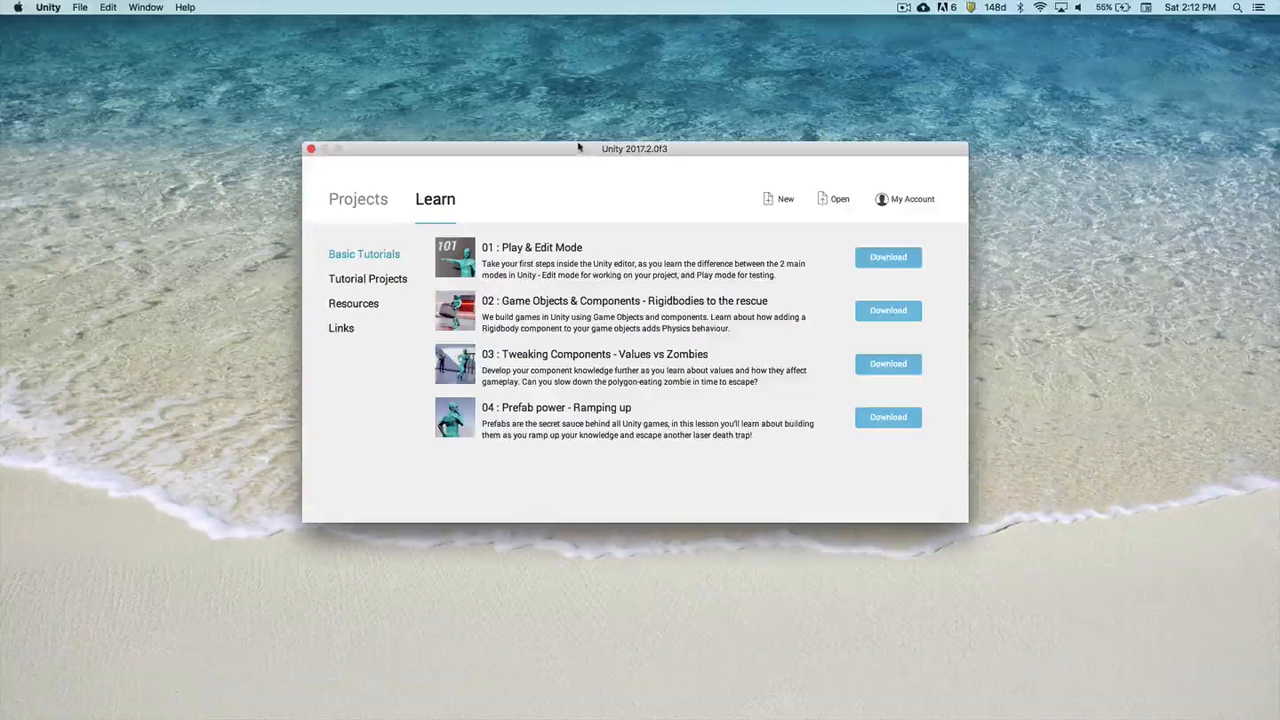
{"action": "left_click_drag", "start_coordinate": [582, 149], "coordinate": [543, 161]}
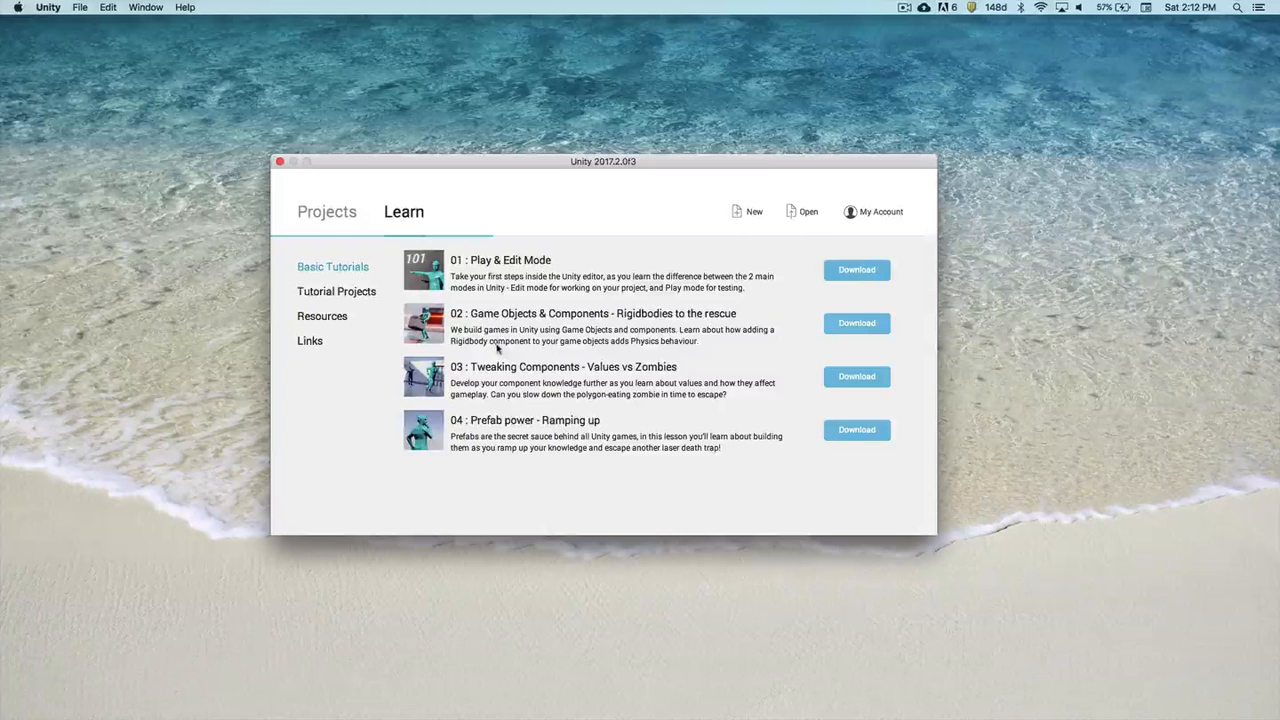
{"action": "left_click_drag", "start_coordinate": [587, 163], "coordinate": [595, 169]}
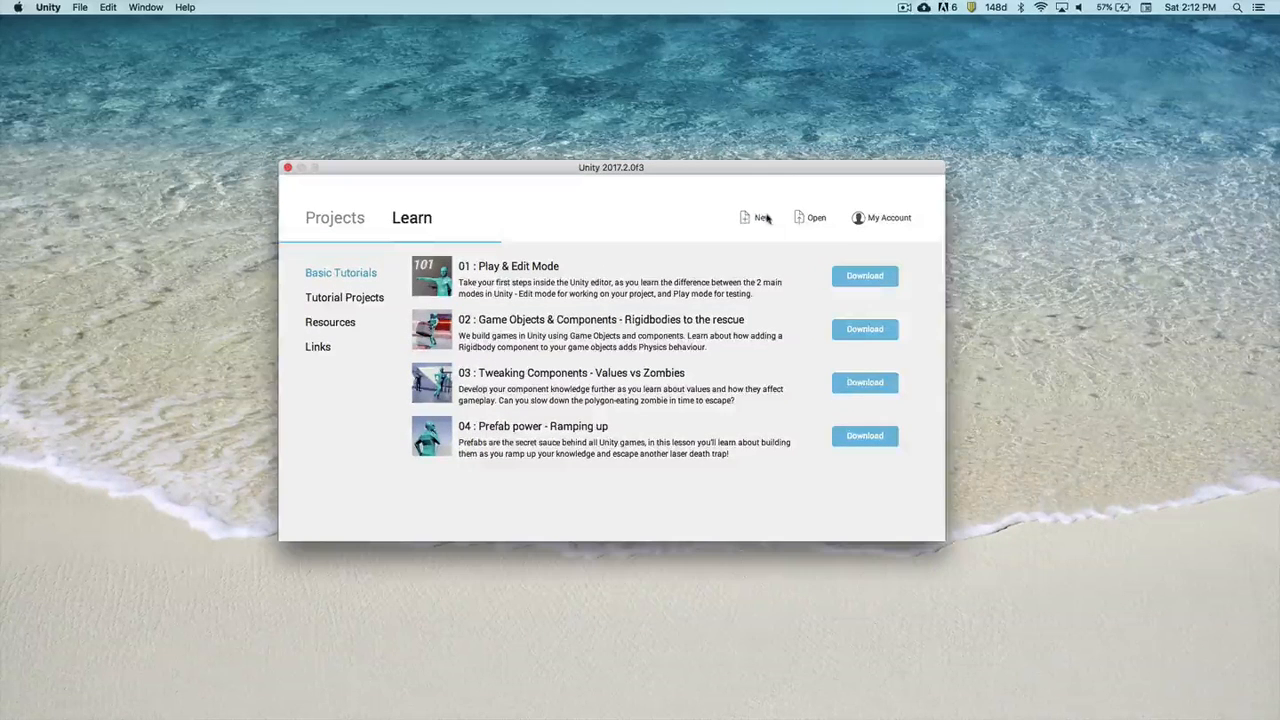
- Start a new Unity project and name it RetroGames
{"action": "left_click", "coordinate": [760, 217]}
{"action": "left_click_drag", "start_coordinate": [517, 316], "coordinate": [353, 317]}
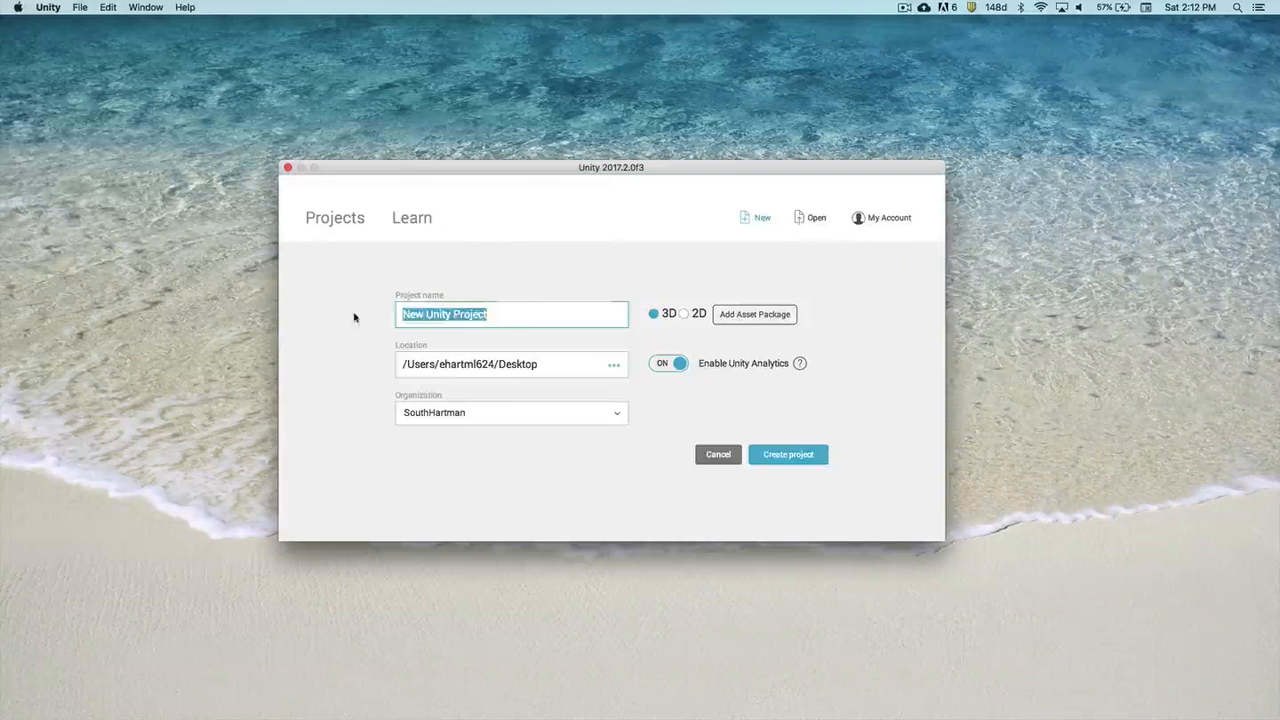
{"action": "type", "text": "RetroGame"}
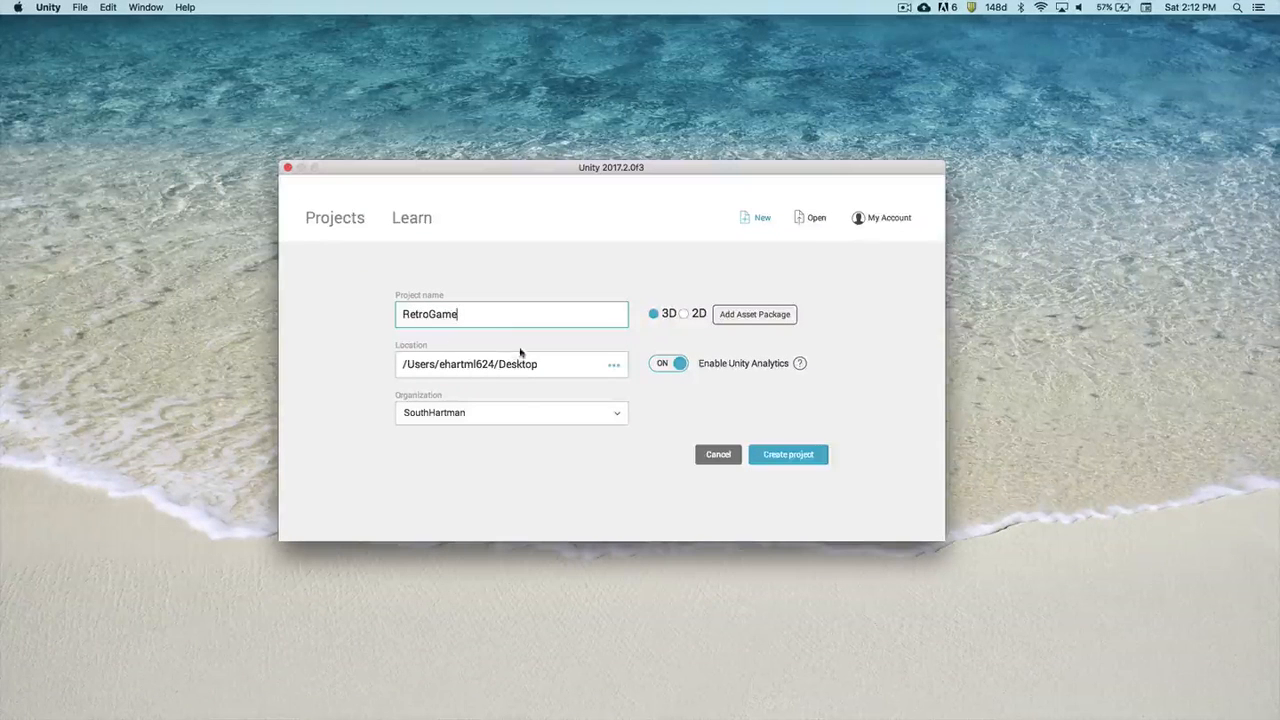
{"action": "type", "text": "s"}
- Browse for the project's location and choose the Desktop folder
{"action": "left_click", "coordinate": [613, 364]}
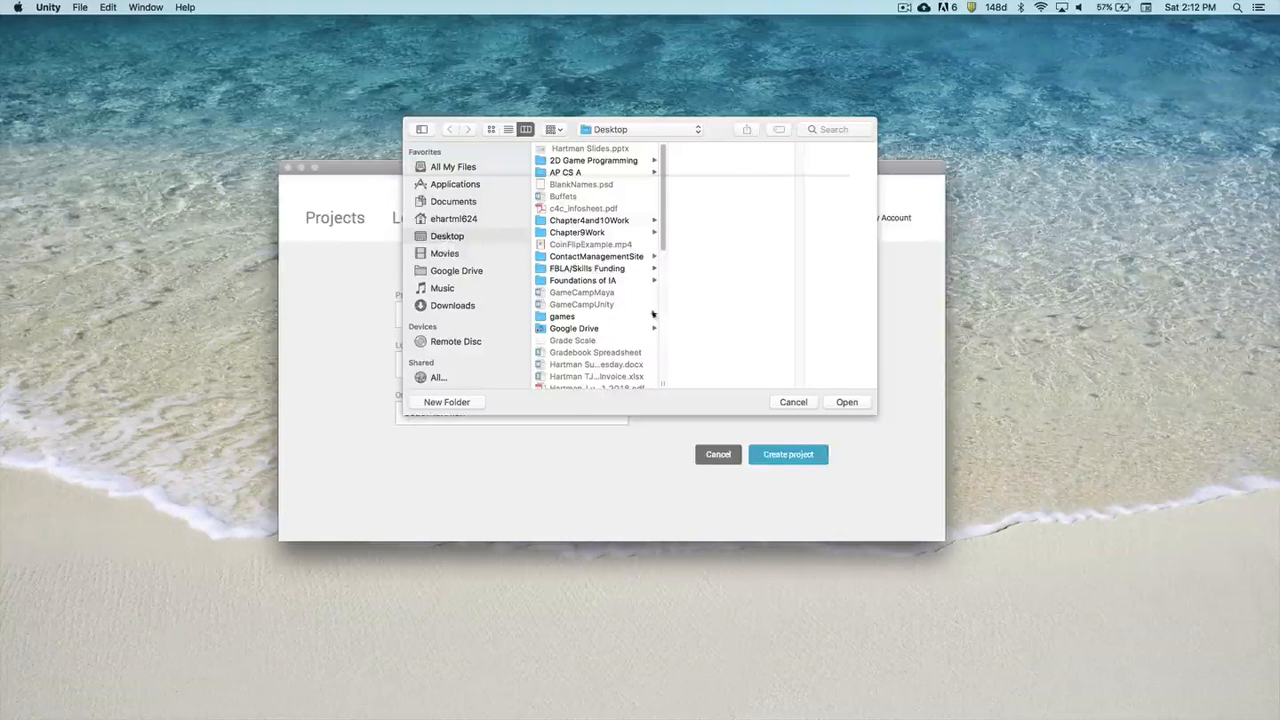
{"action": "left_click", "coordinate": [446, 220]}
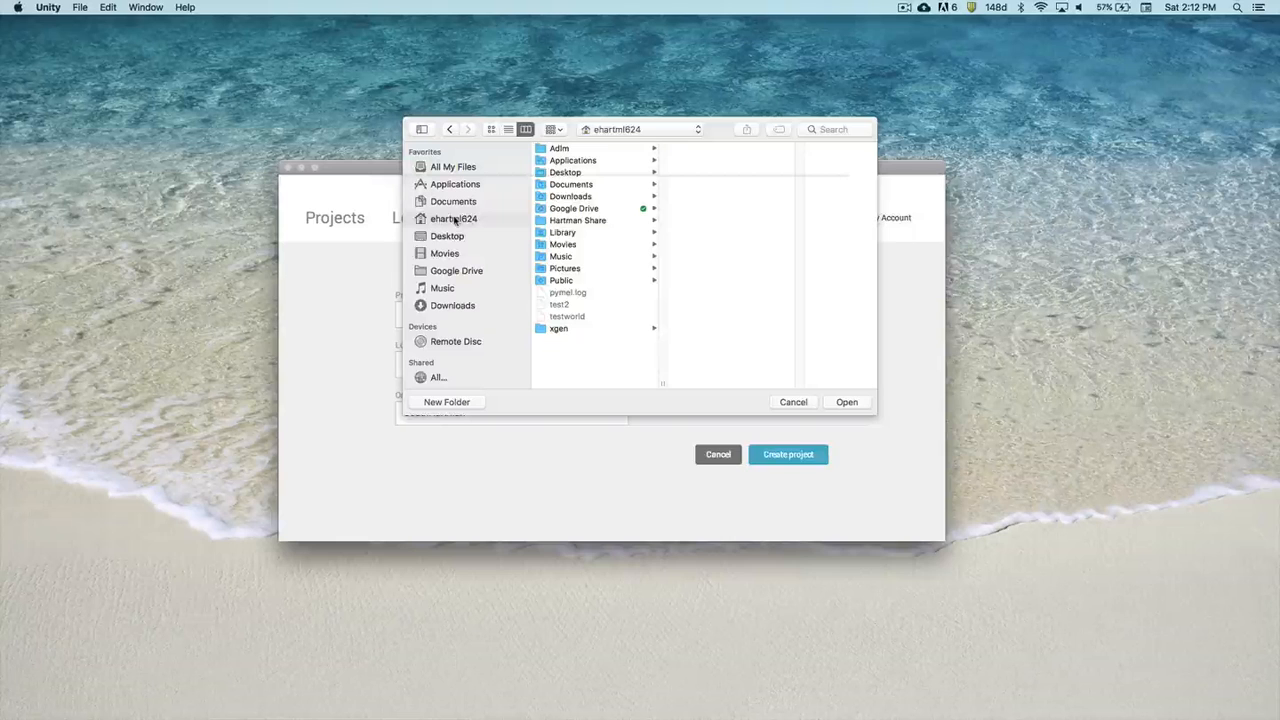
{"action": "left_click", "coordinate": [440, 237]}
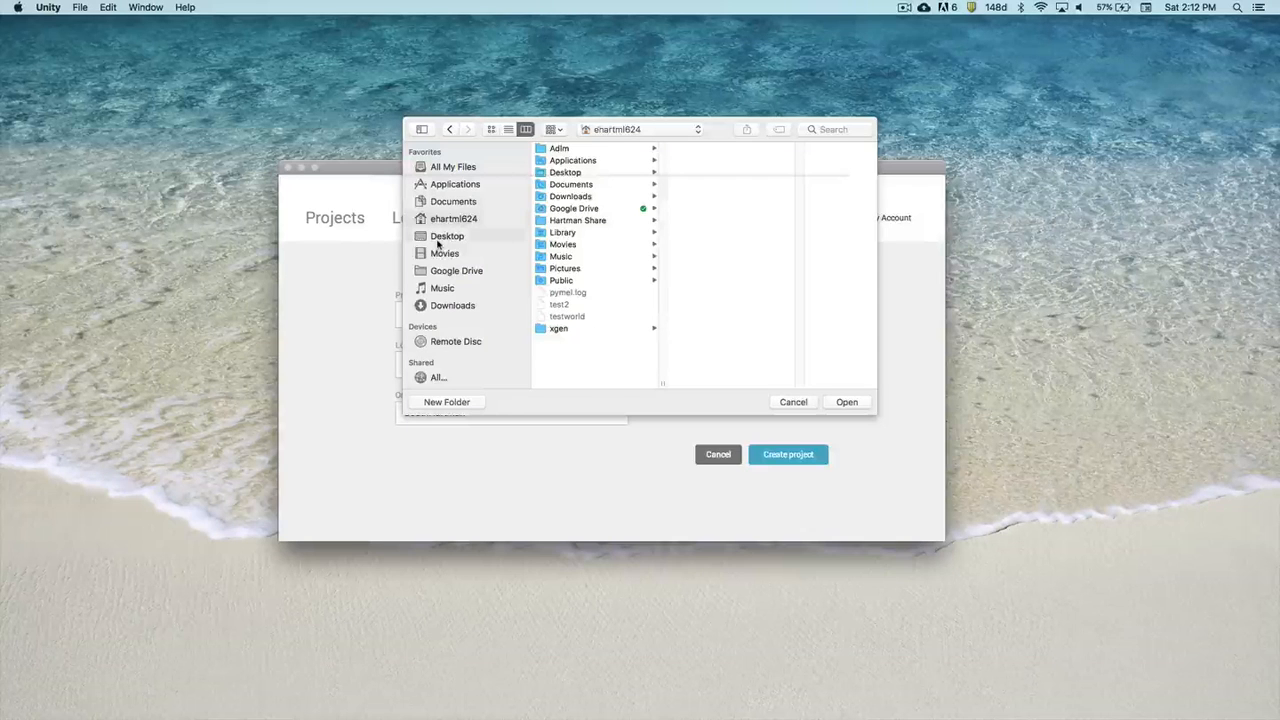
{"action": "left_click", "coordinate": [847, 401]}
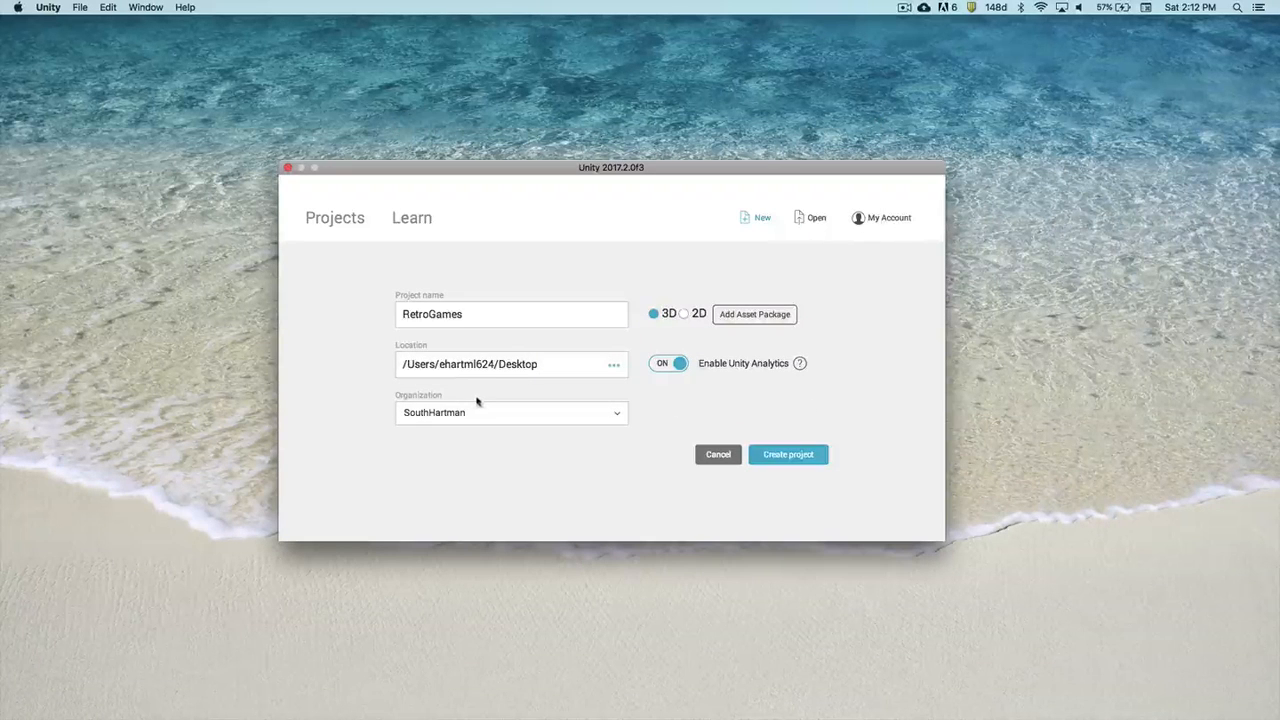
- Turn off Unity Analytics, set the project type to 2D and create the project
{"action": "left_click", "coordinate": [679, 366]}
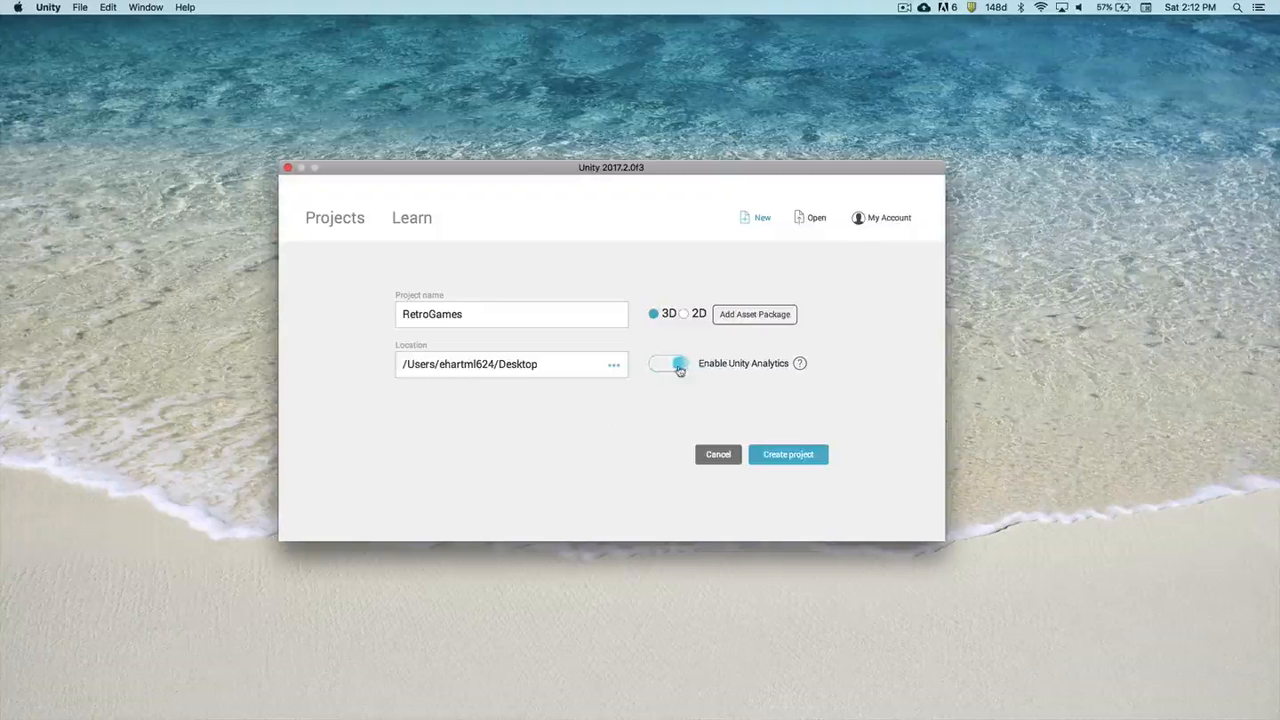
{"action": "left_click", "coordinate": [684, 314]}
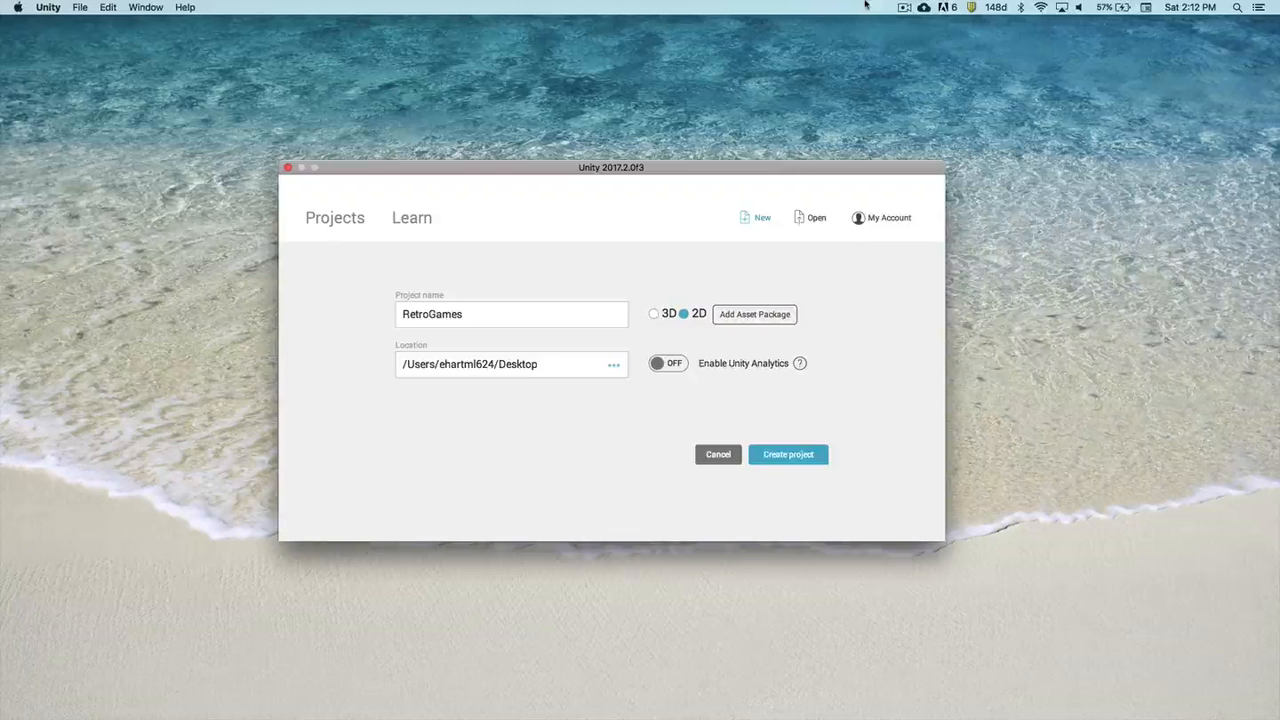
{"action": "left_click_drag", "start_coordinate": [757, 167], "coordinate": [760, 150]}
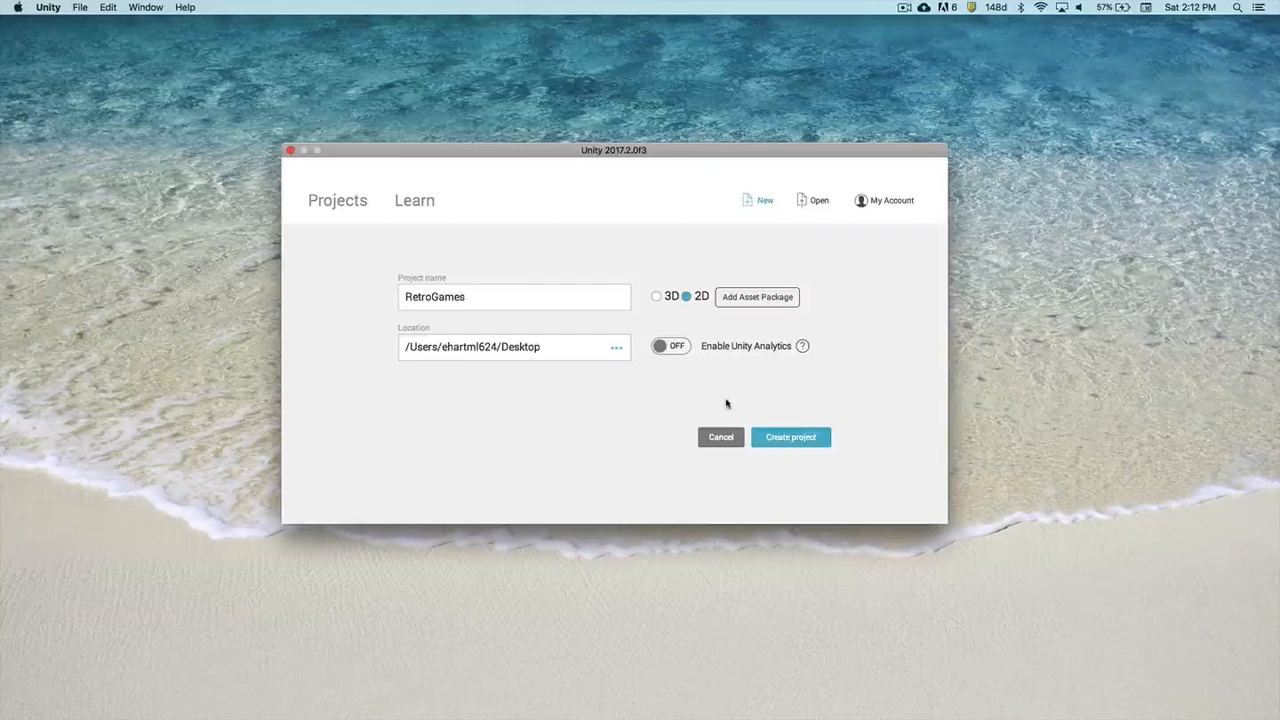
{"action": "left_click", "coordinate": [781, 438]}
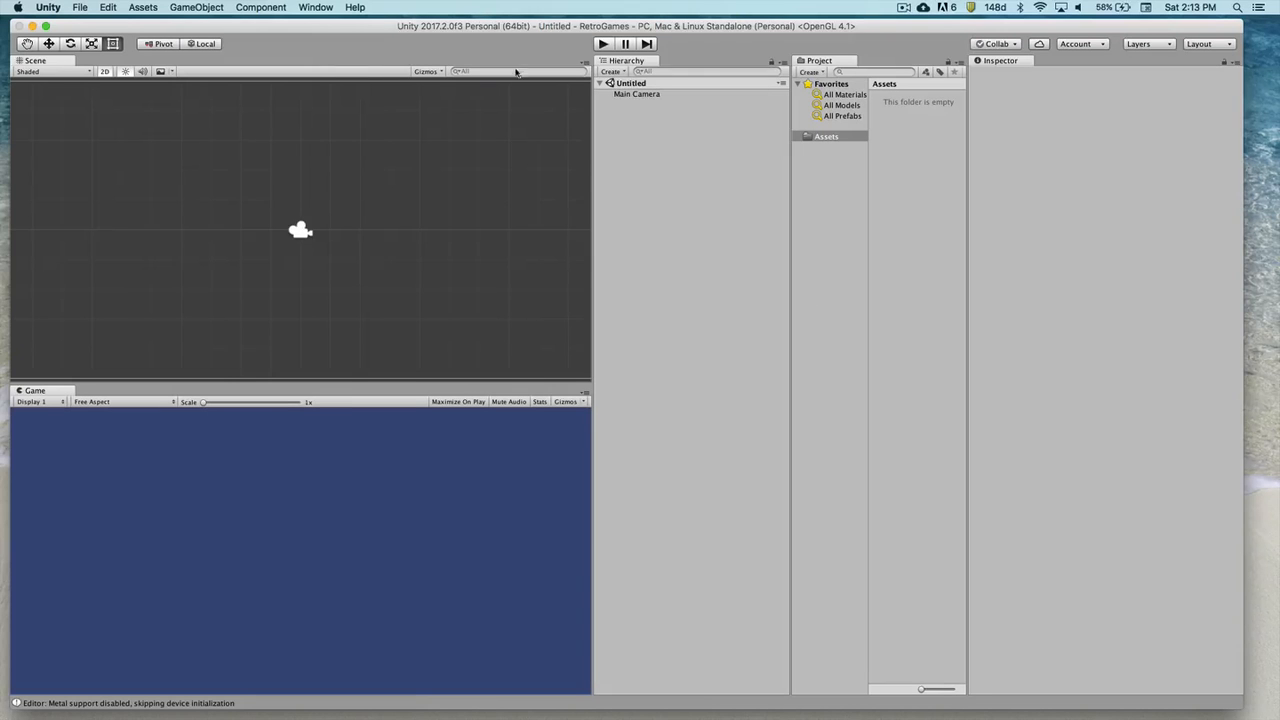
- Switch the editor to the Default window layout
{"action": "left_click", "coordinate": [322, 7]}
{"action": "mouse_move", "coordinate": [395, 70]}
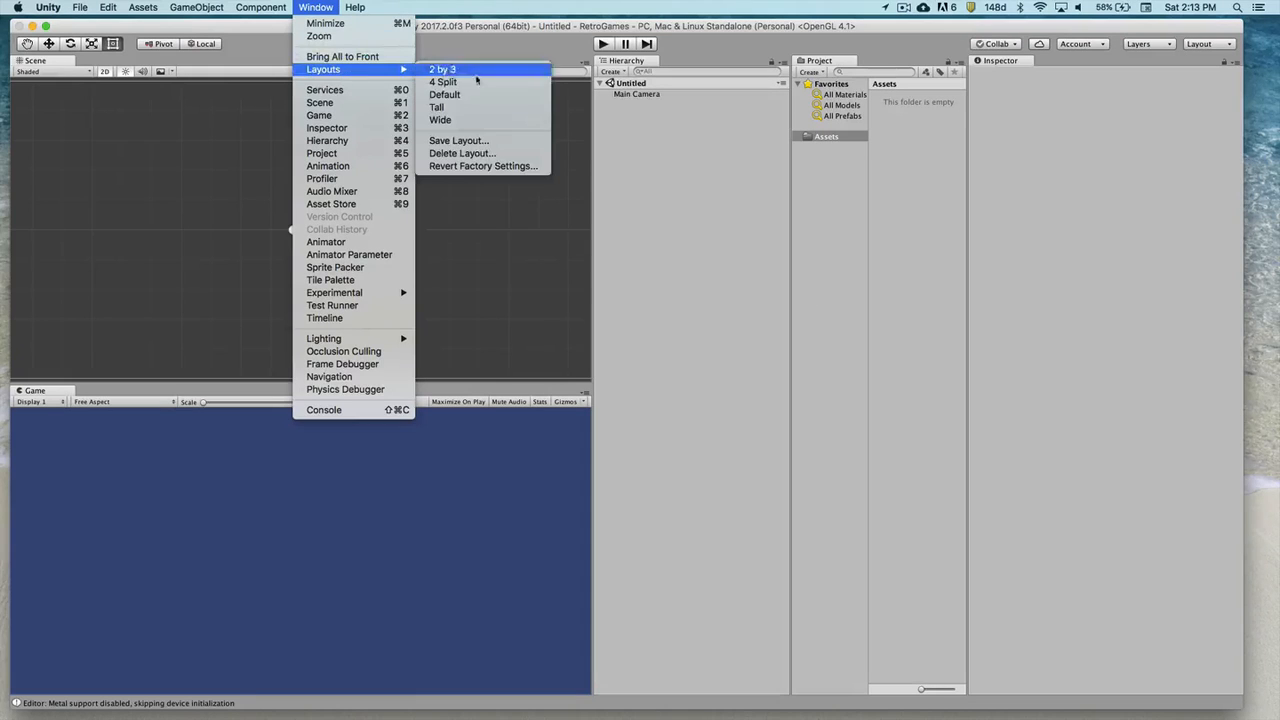
{"action": "left_click", "coordinate": [475, 95]}
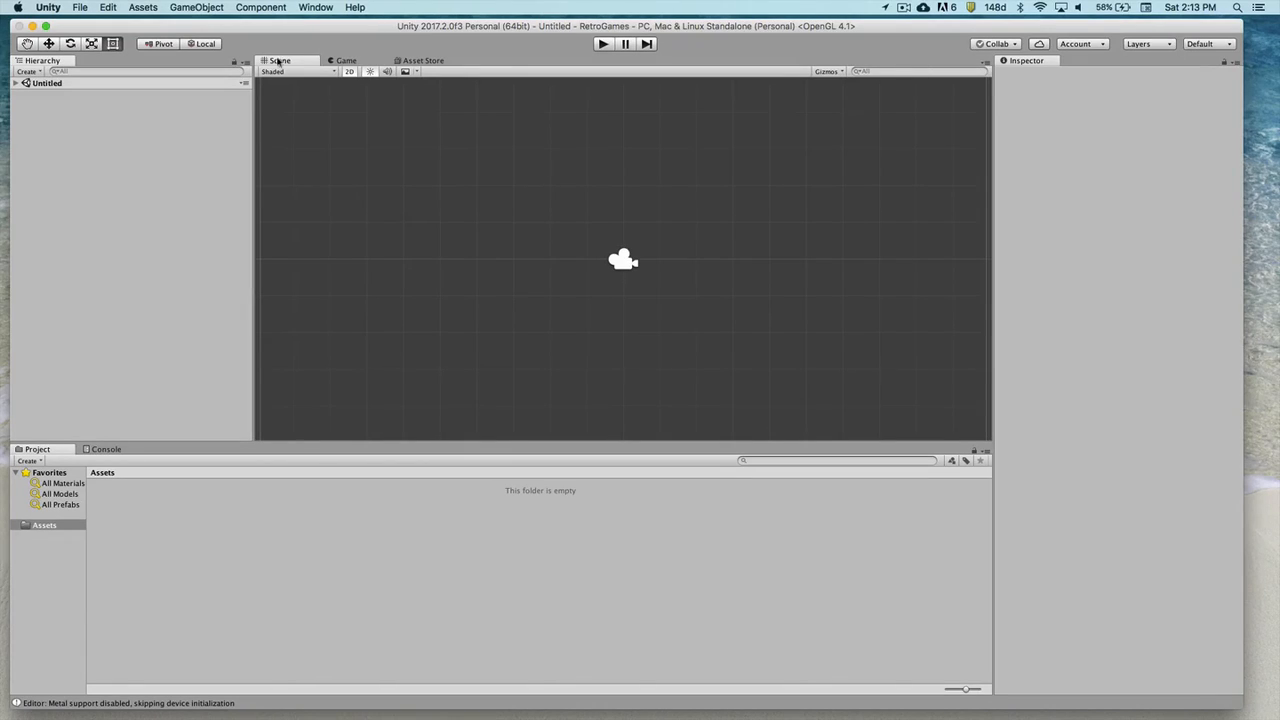
- Compare the Scene view with the Game view by alternating between them, ending on the Scene view
{"action": "left_click", "coordinate": [323, 61]}
{"action": "left_click", "coordinate": [290, 60]}
{"action": "left_click", "coordinate": [343, 61]}
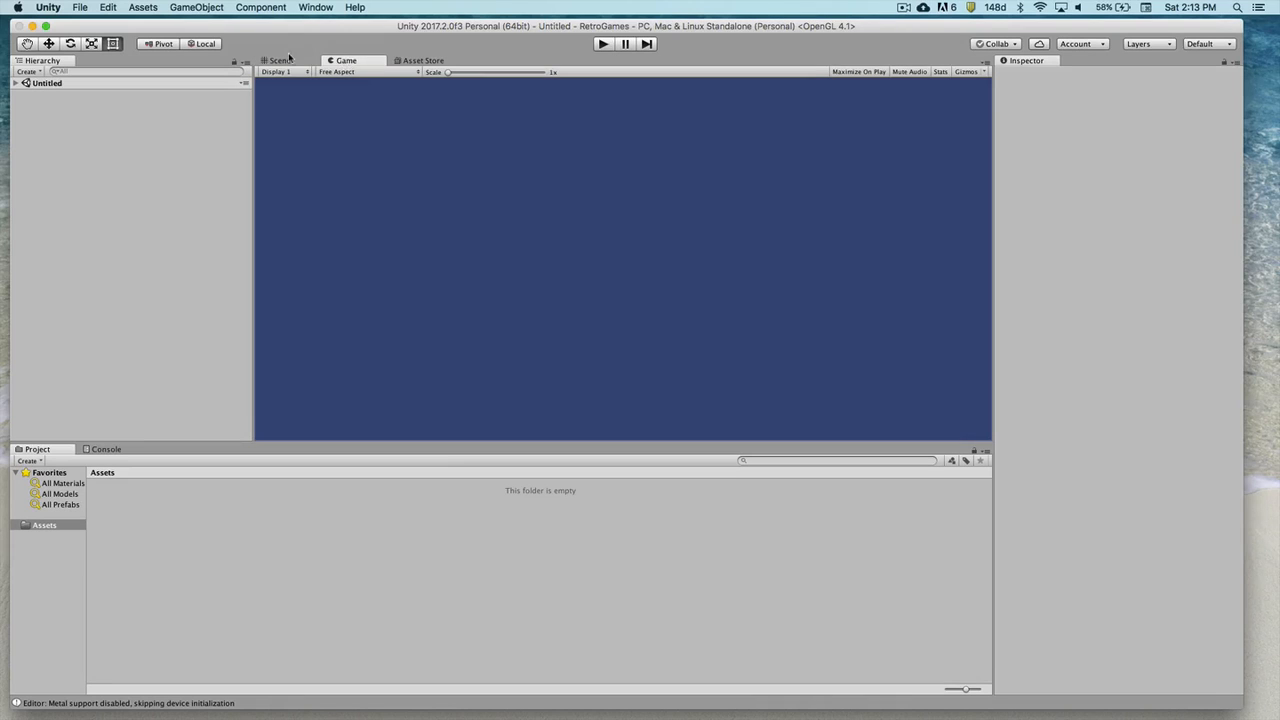
{"action": "left_click", "coordinate": [291, 60]}
{"action": "left_click", "coordinate": [345, 61]}
{"action": "left_click", "coordinate": [291, 60]}
{"action": "left_click", "coordinate": [350, 61]}
{"action": "left_click", "coordinate": [299, 60]}
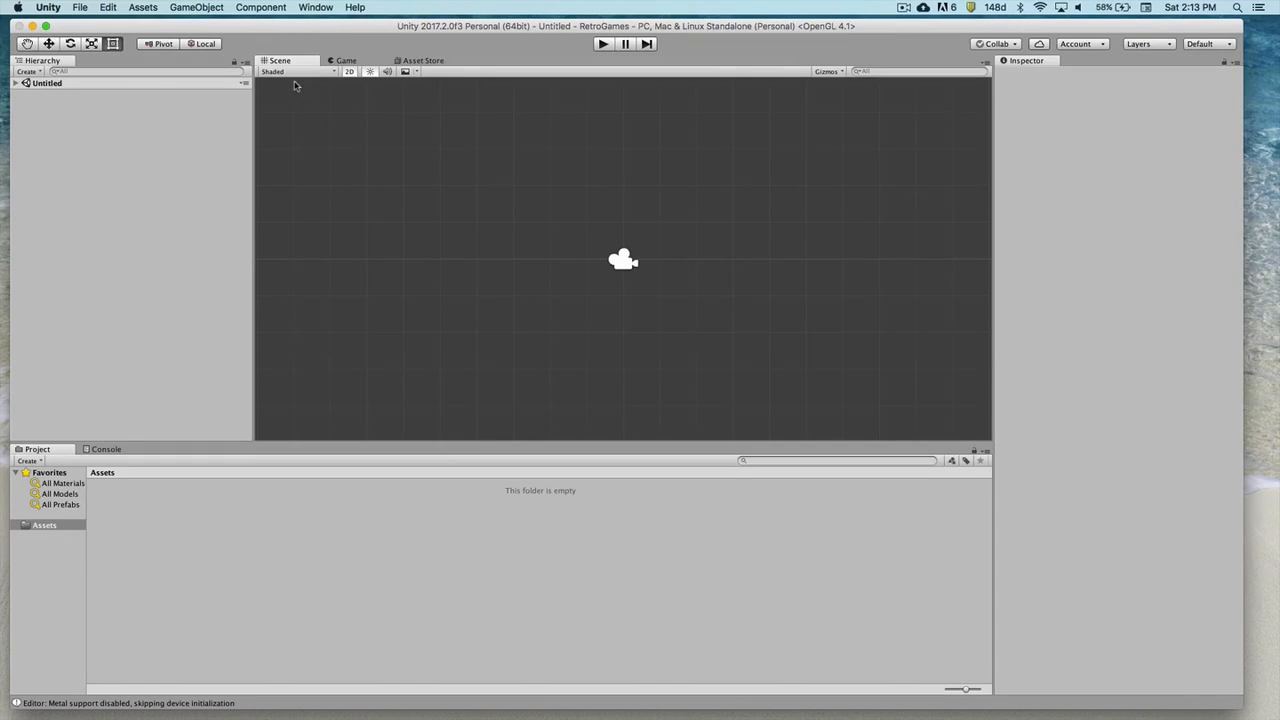
- Switch the editor to the 2 by 3 window layout
{"action": "left_click", "coordinate": [316, 7]}
{"action": "mouse_move", "coordinate": [328, 73]}
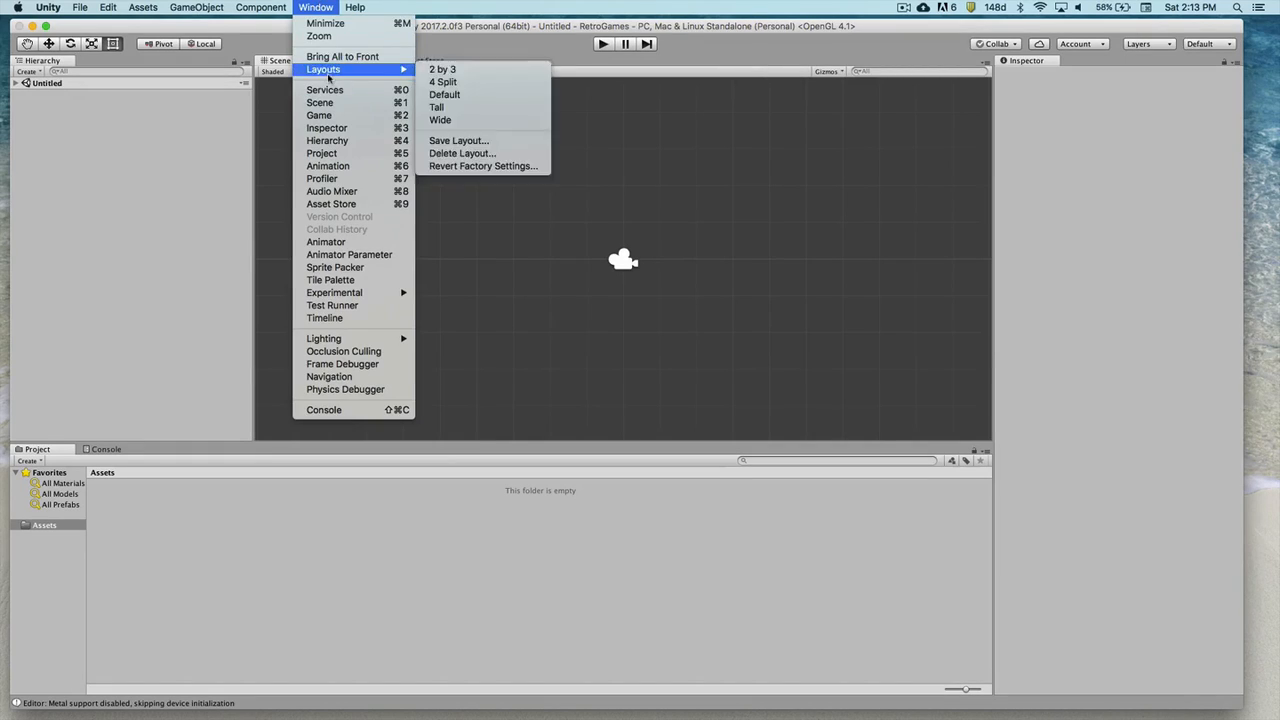
{"action": "left_click", "coordinate": [450, 73]}
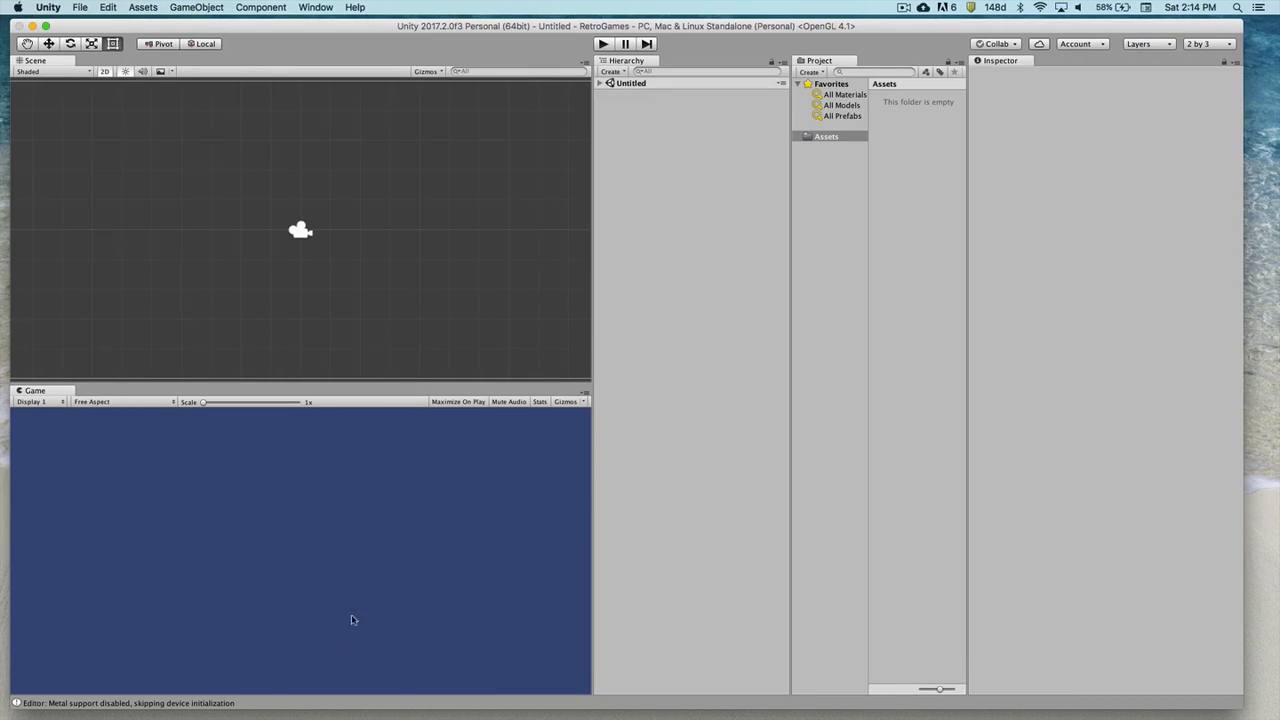
- Select the Main Camera in the scene and slightly widen the folder column of the Project window
{"action": "left_click", "coordinate": [301, 231]}
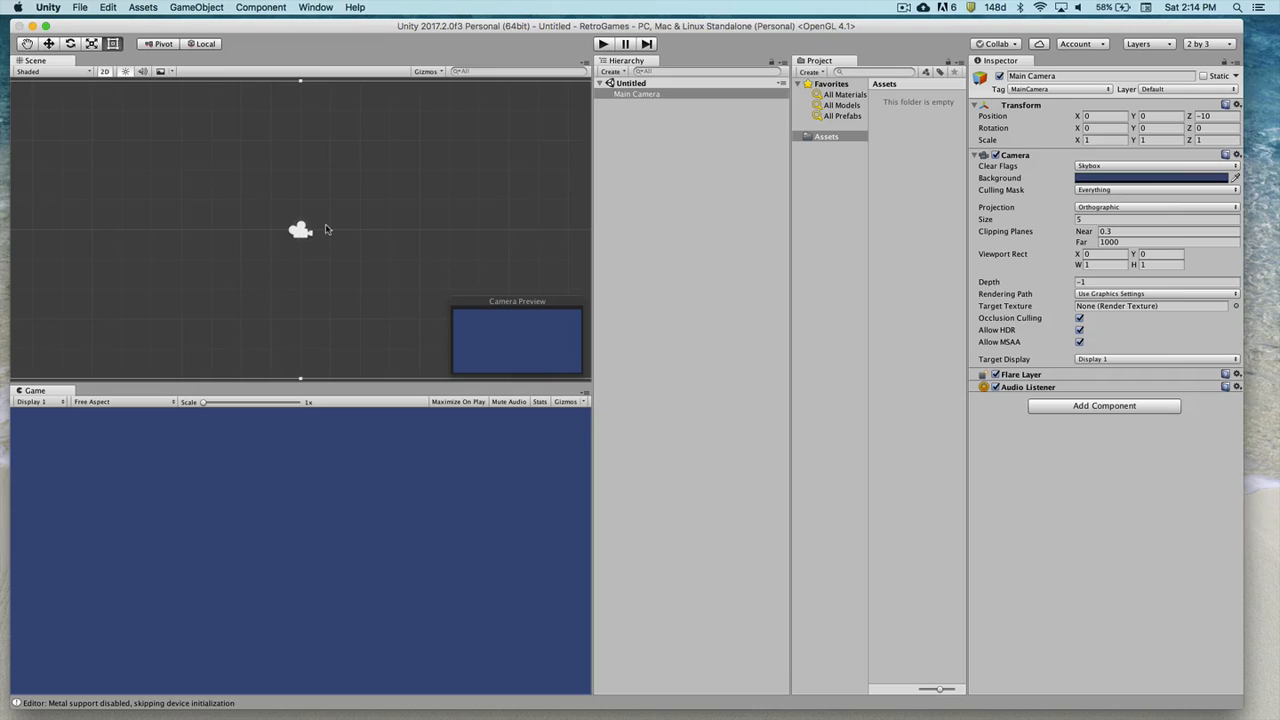
{"action": "scroll", "coordinate": [326, 230], "scroll_direction": "down", "scroll_amount": 3}
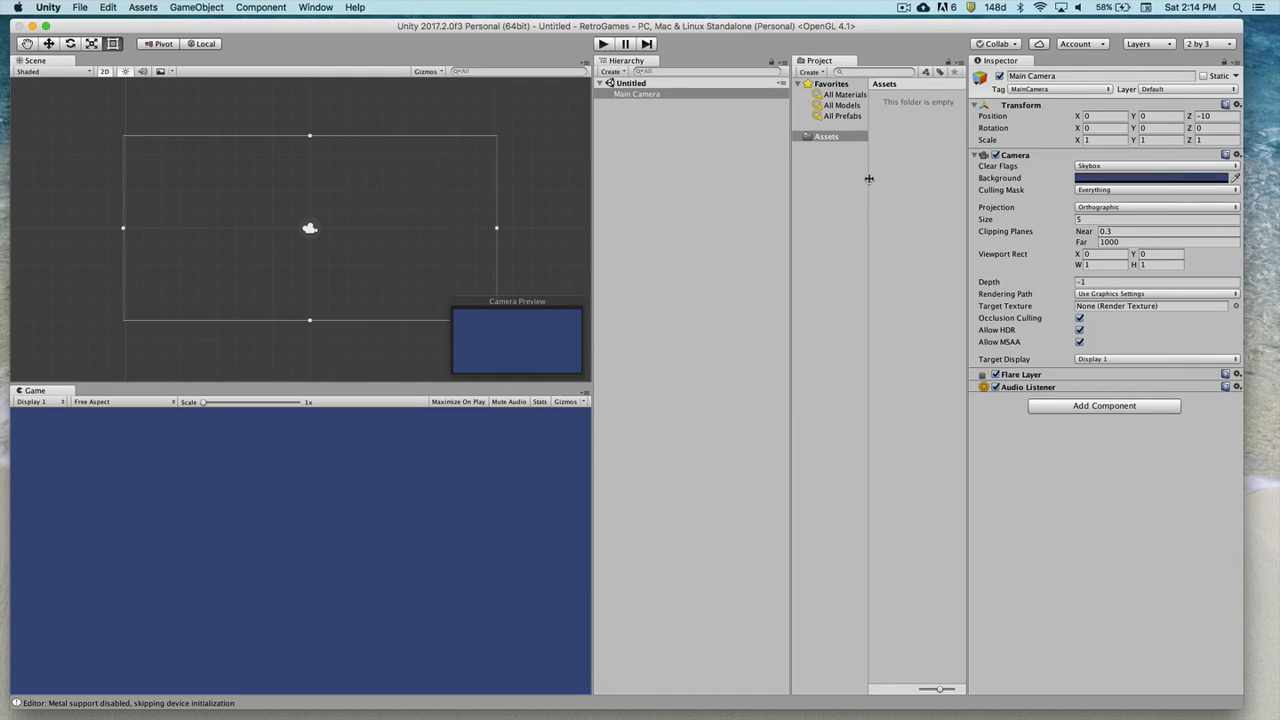
{"action": "left_click_drag", "start_coordinate": [867, 182], "coordinate": [886, 184]}
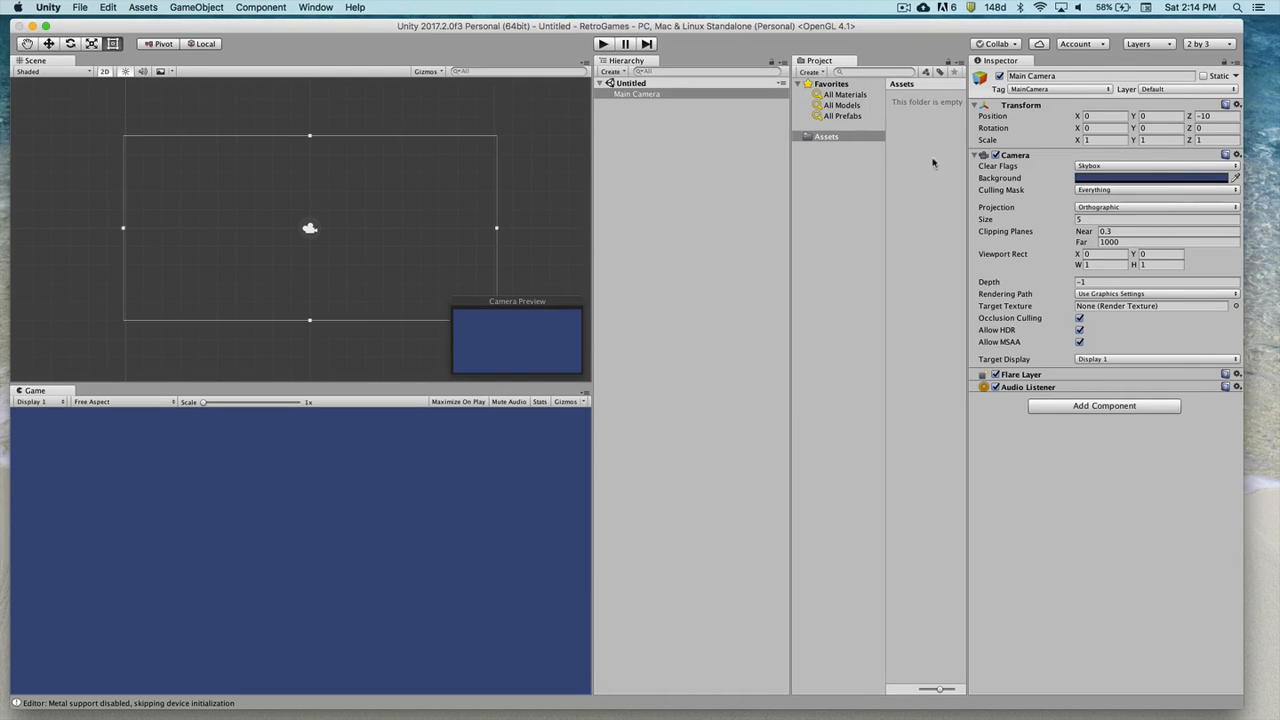
- Select the Assets folder in the Project window and reduce the size of its asset icons
{"action": "left_click", "coordinate": [636, 95]}
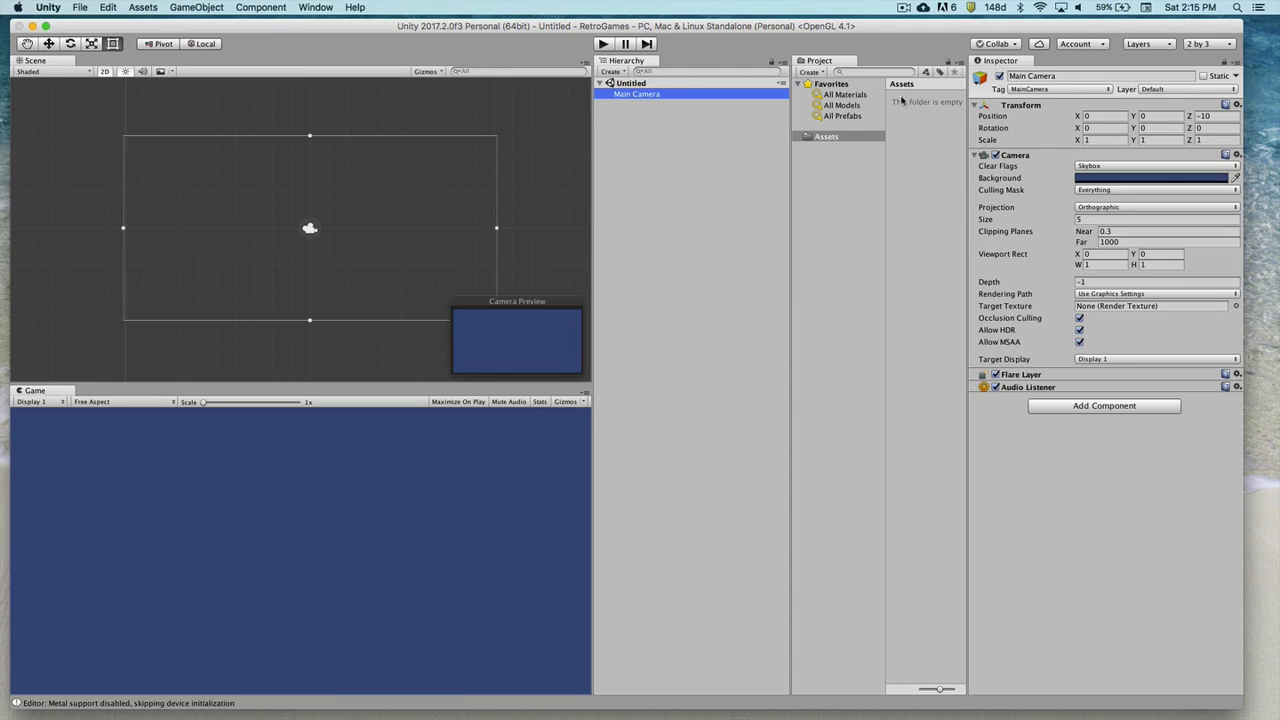
{"action": "left_click", "coordinate": [823, 137]}
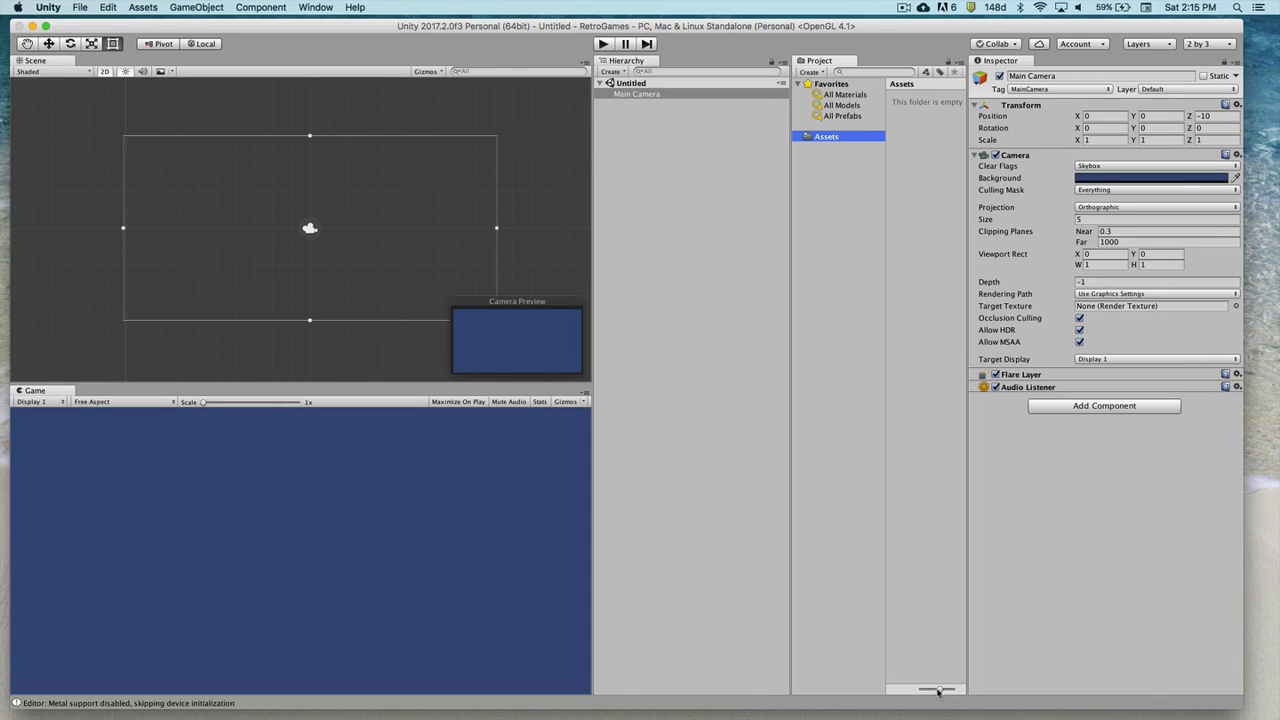
{"action": "left_click_drag", "start_coordinate": [937, 691], "coordinate": [926, 690]}
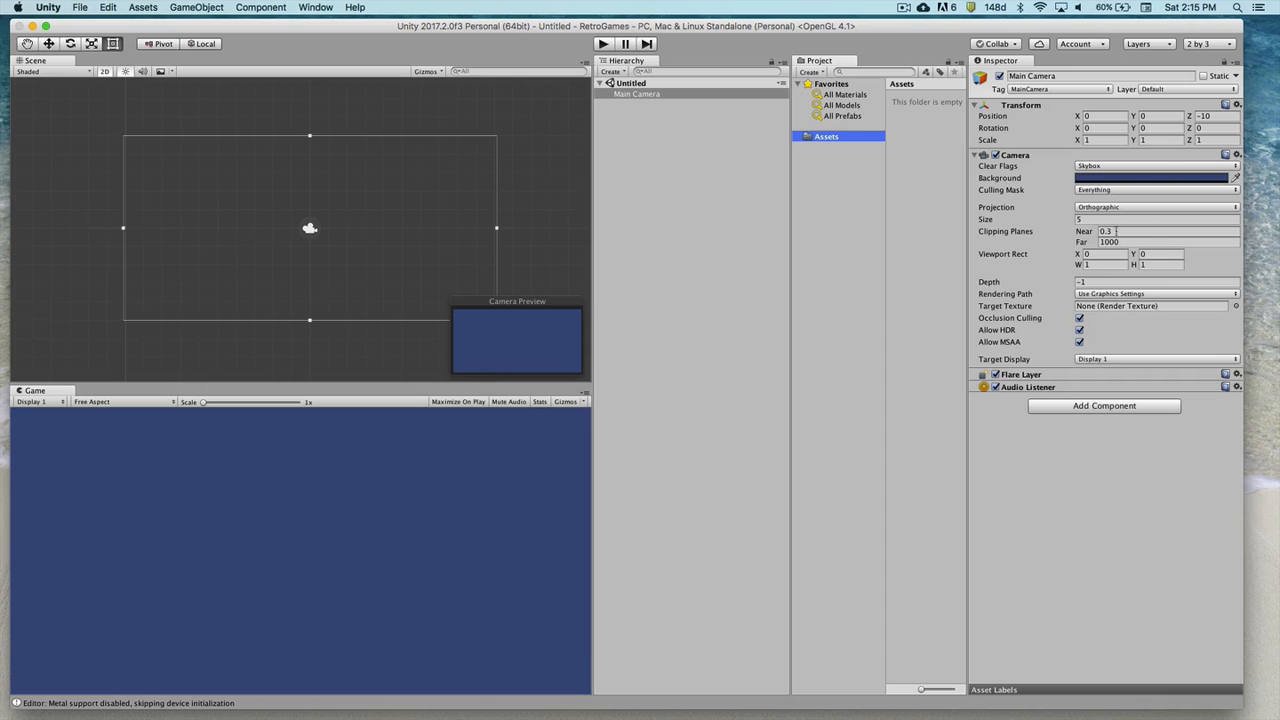
- Select the Main Camera in the hierarchy and read the explanation of its Depth property
{"action": "left_click", "coordinate": [660, 94]}
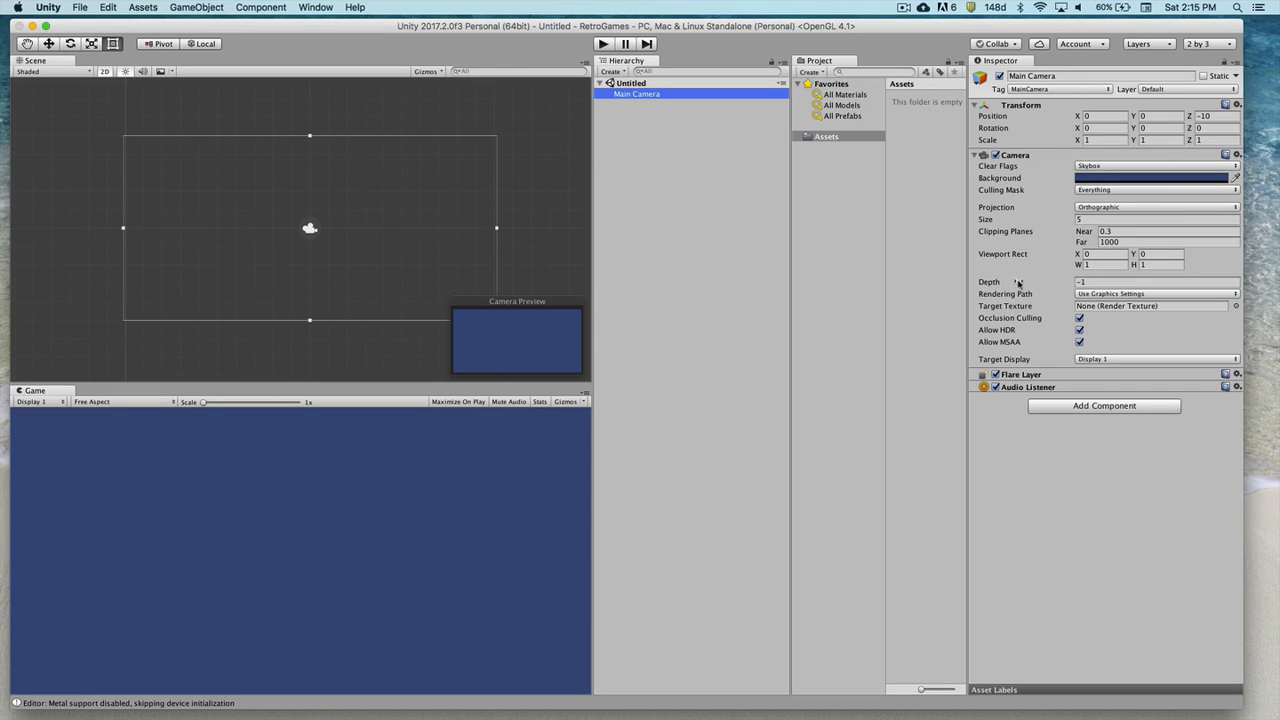
{"action": "mouse_move", "coordinate": [1018, 283]}
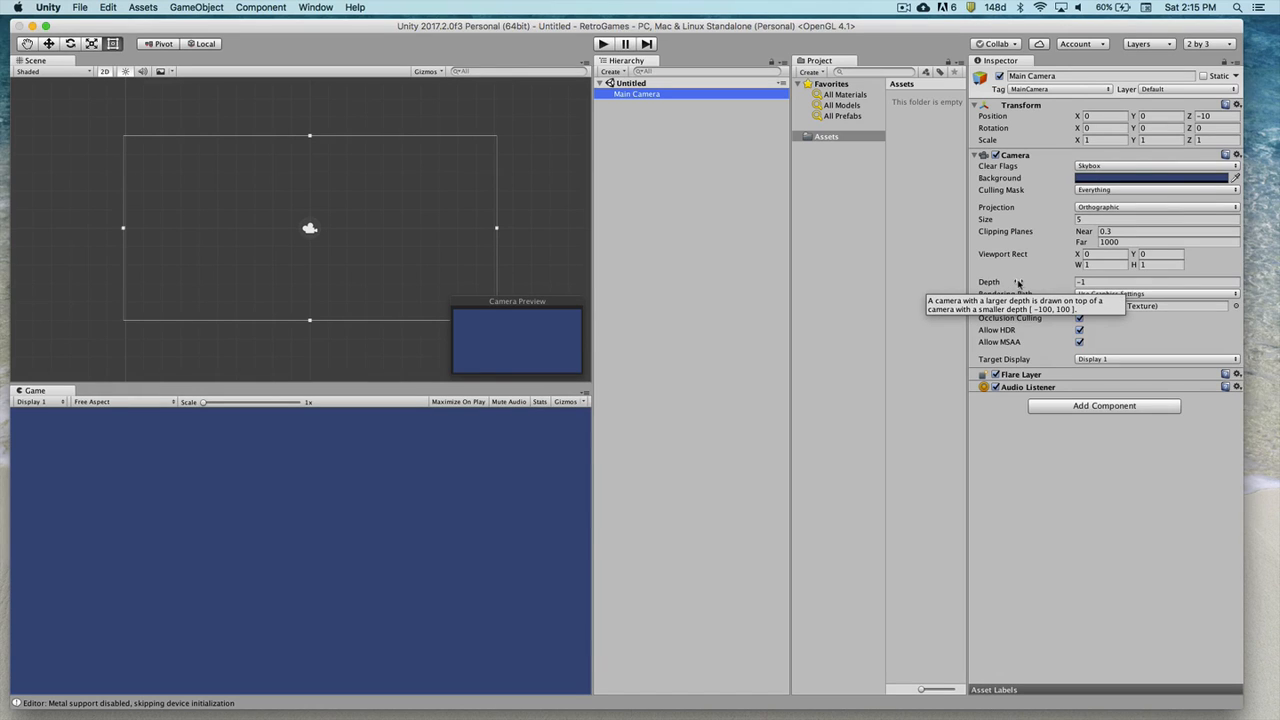
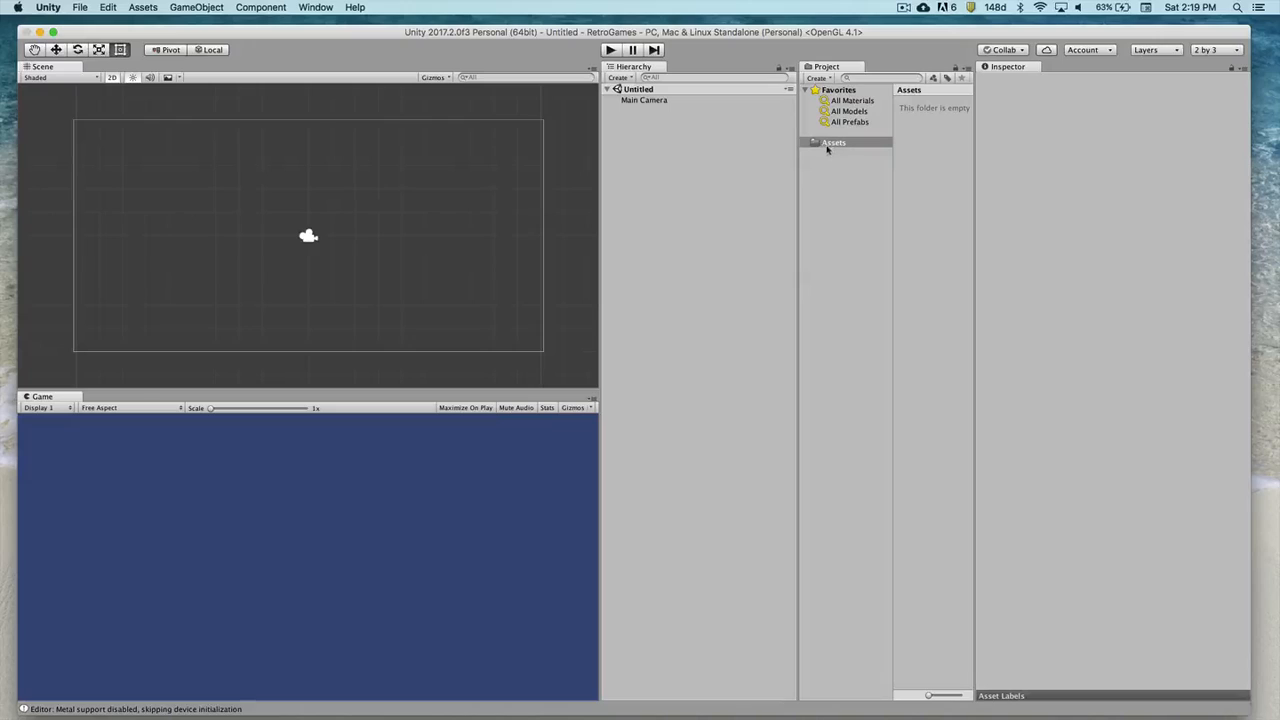
- Minimize the Unity editor and place the RetroGames project folder beside PongImage.png on the desktop
{"action": "left_click", "coordinate": [38, 32]}
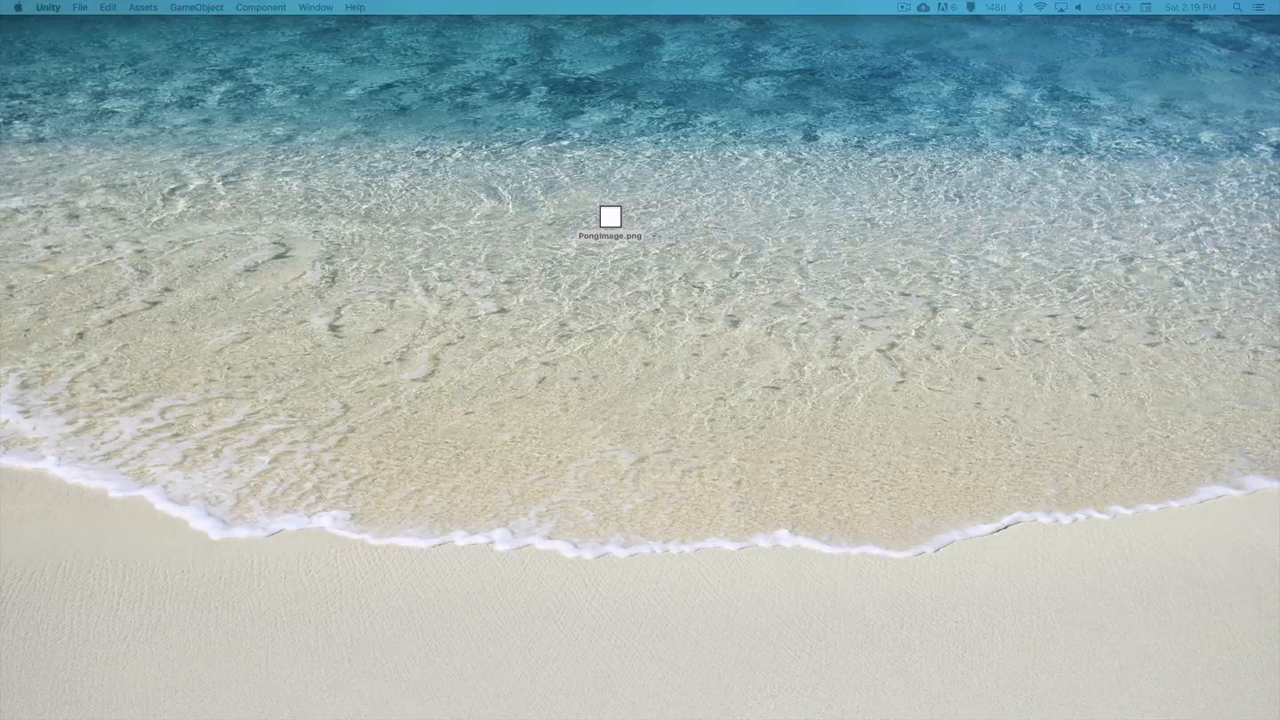
{"action": "key", "text": "super+shift+n"}
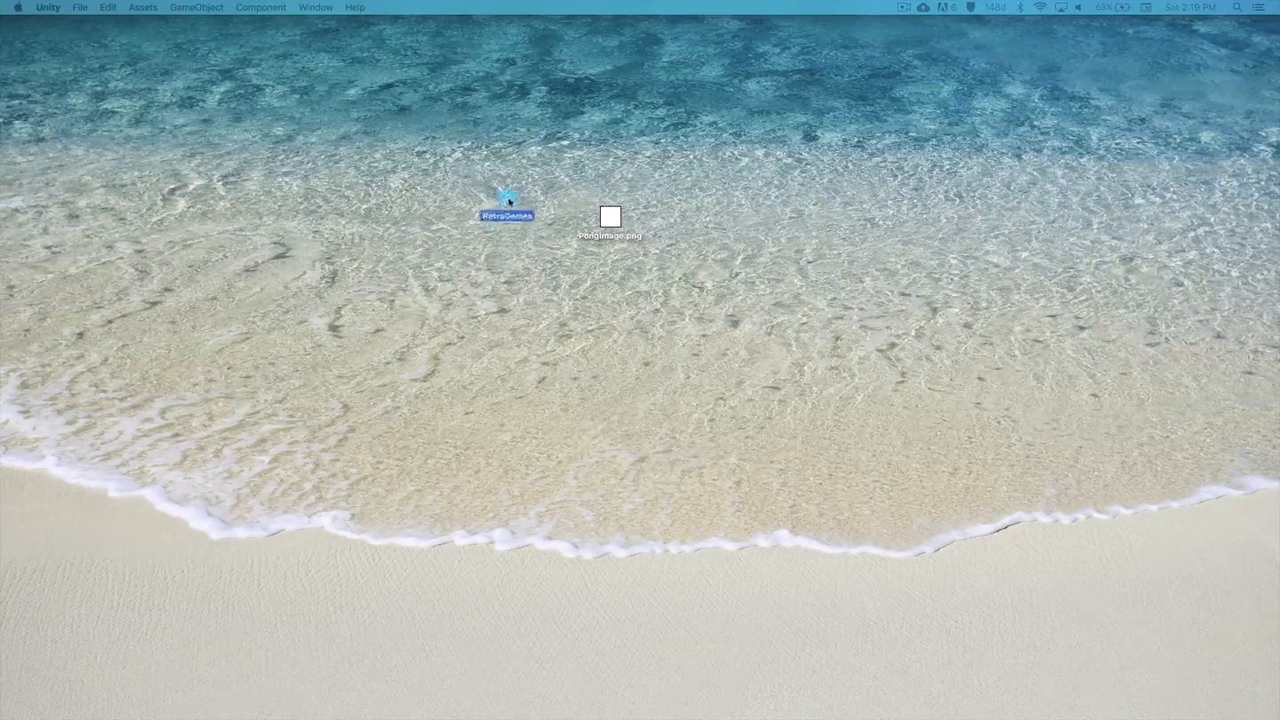
{"action": "type", "text": "RetroGames"}
{"action": "key", "text": "Return"}
{"action": "left_click", "coordinate": [523, 222]}
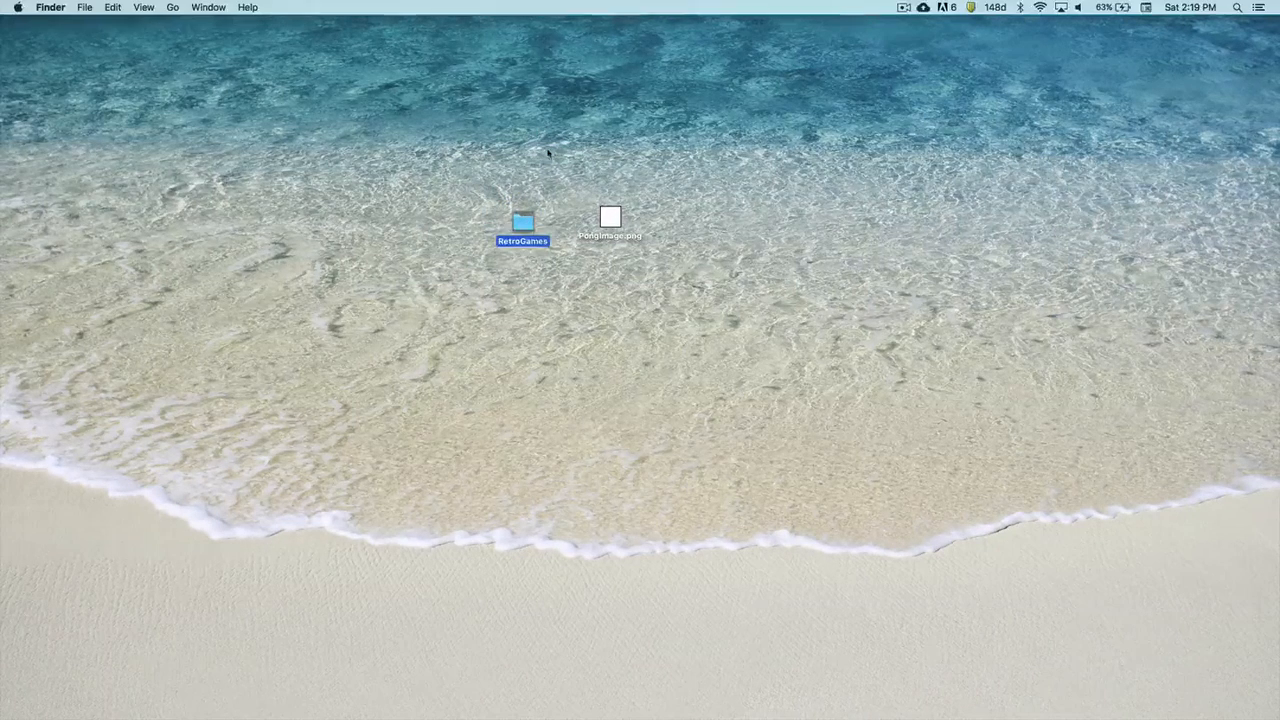
- Open the Assets folder inside the RetroGames project folder in Finder and position its window below the desktop icons
{"action": "double_click", "coordinate": [530, 228]}
{"action": "left_click_drag", "start_coordinate": [700, 134], "coordinate": [519, 309]}
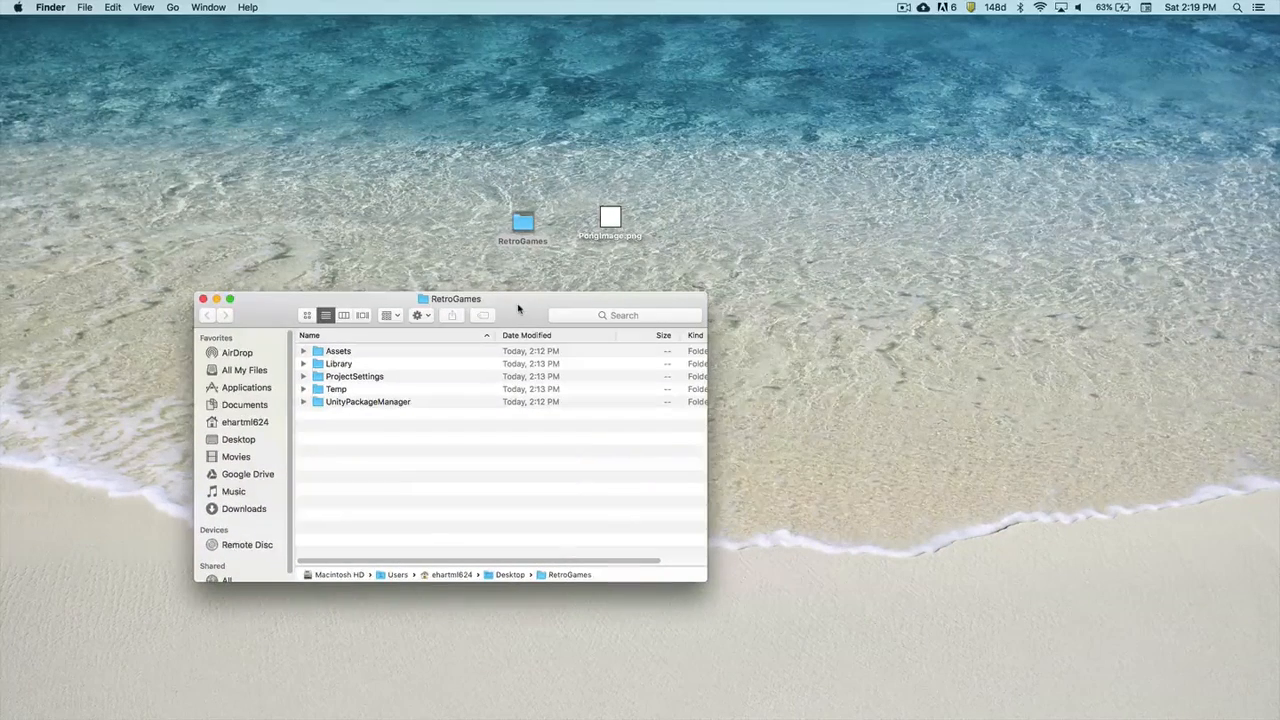
{"action": "double_click", "coordinate": [336, 354]}
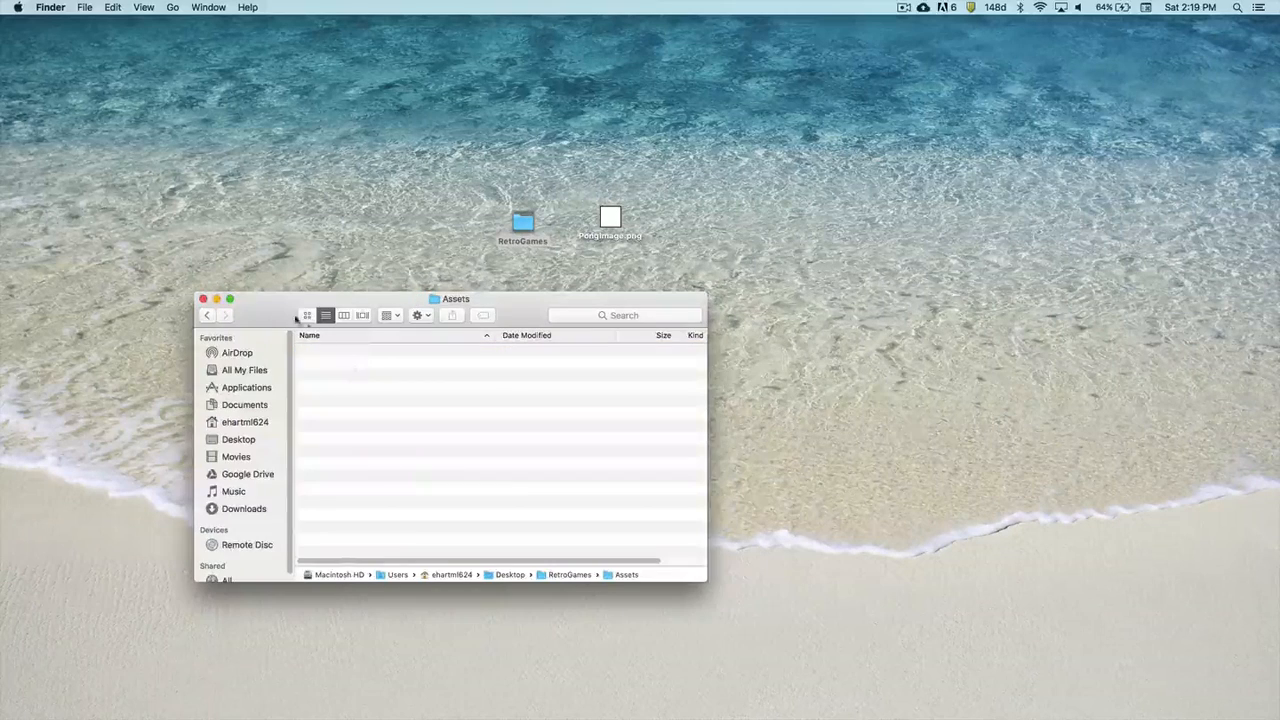
{"action": "left_click_drag", "start_coordinate": [296, 317], "coordinate": [413, 334]}
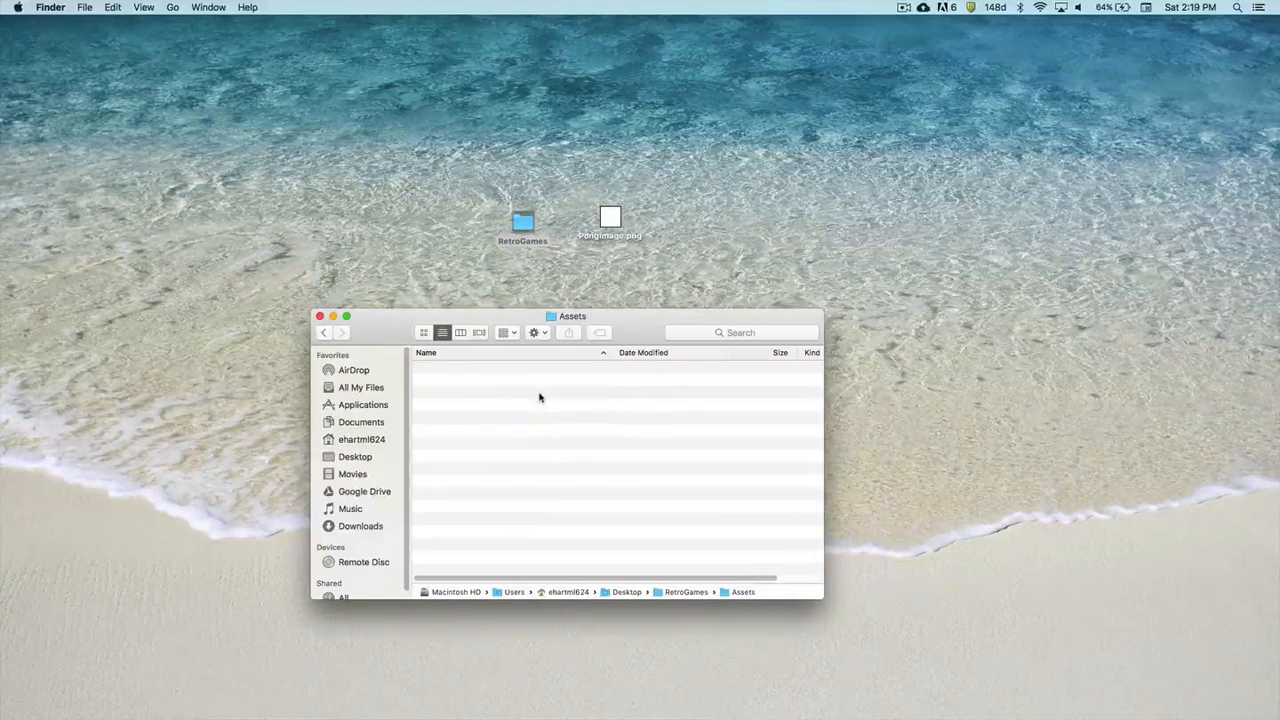
- Create a folder named Images inside the project's Assets folder in Finder
{"action": "left_click_drag", "start_coordinate": [632, 328], "coordinate": [643, 302]}
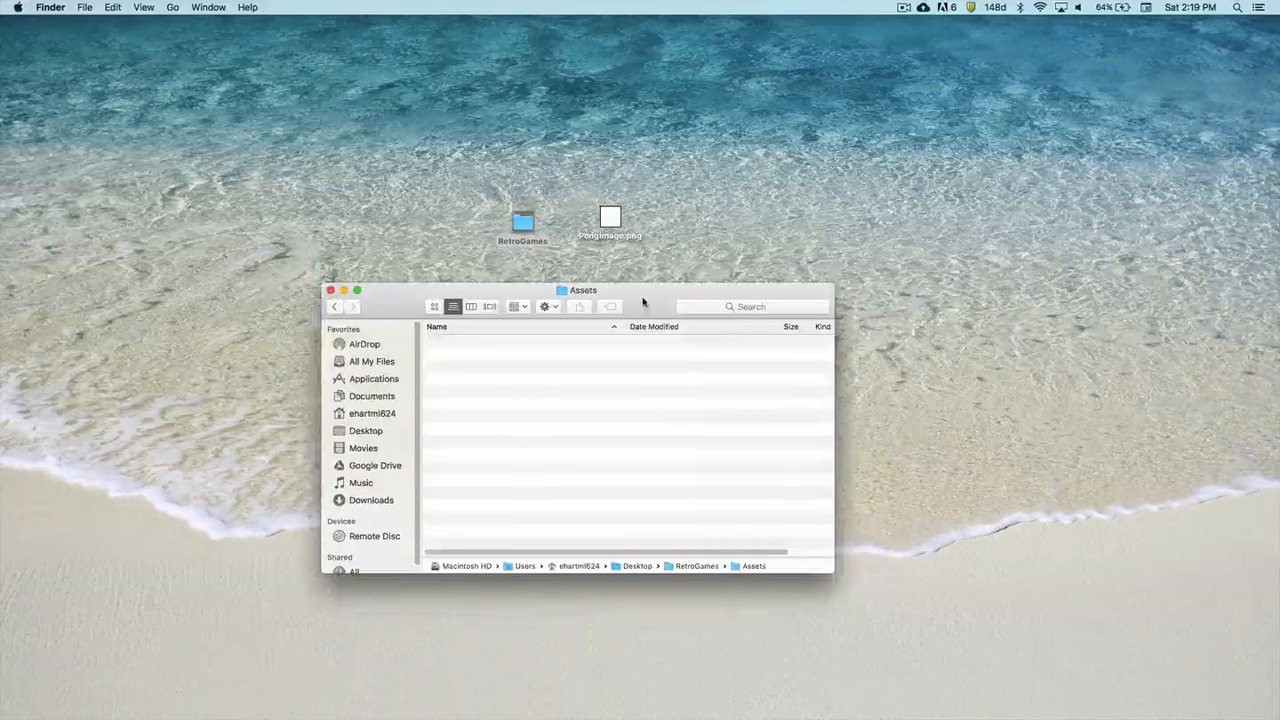
{"action": "right_click", "coordinate": [531, 366]}
{"action": "left_click", "coordinate": [531, 377]}
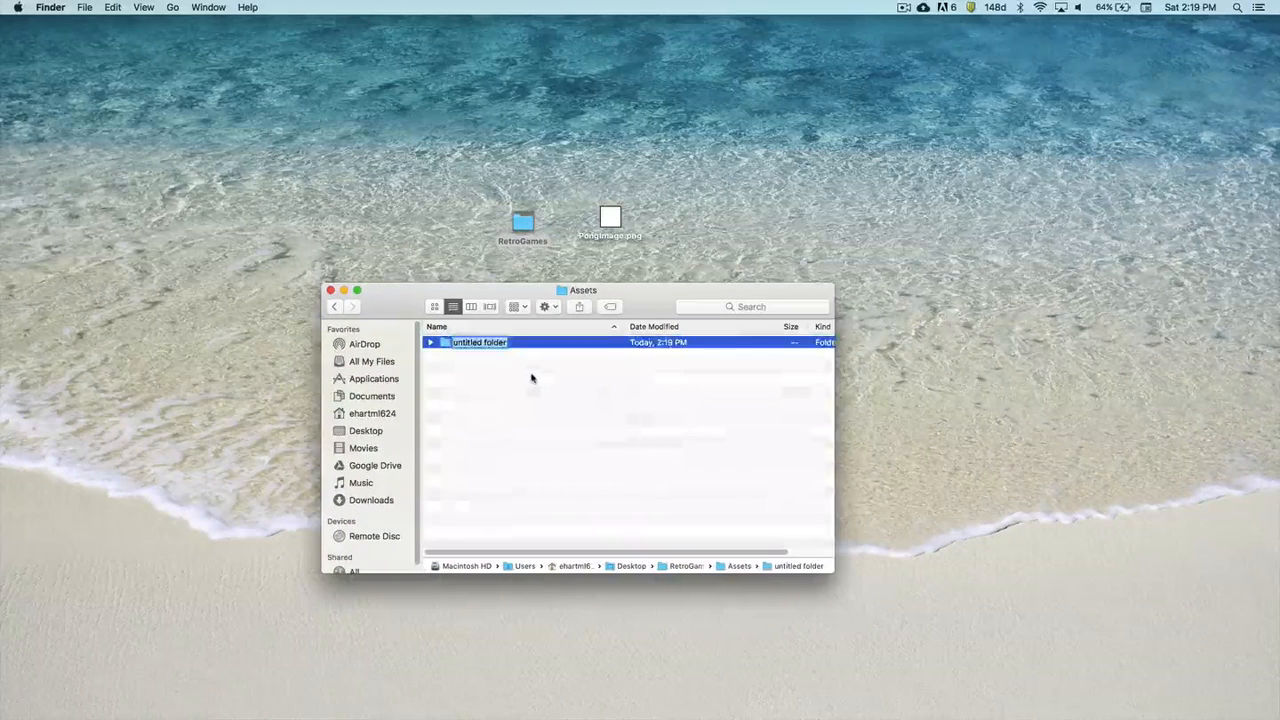
{"action": "type", "text": "Images"}
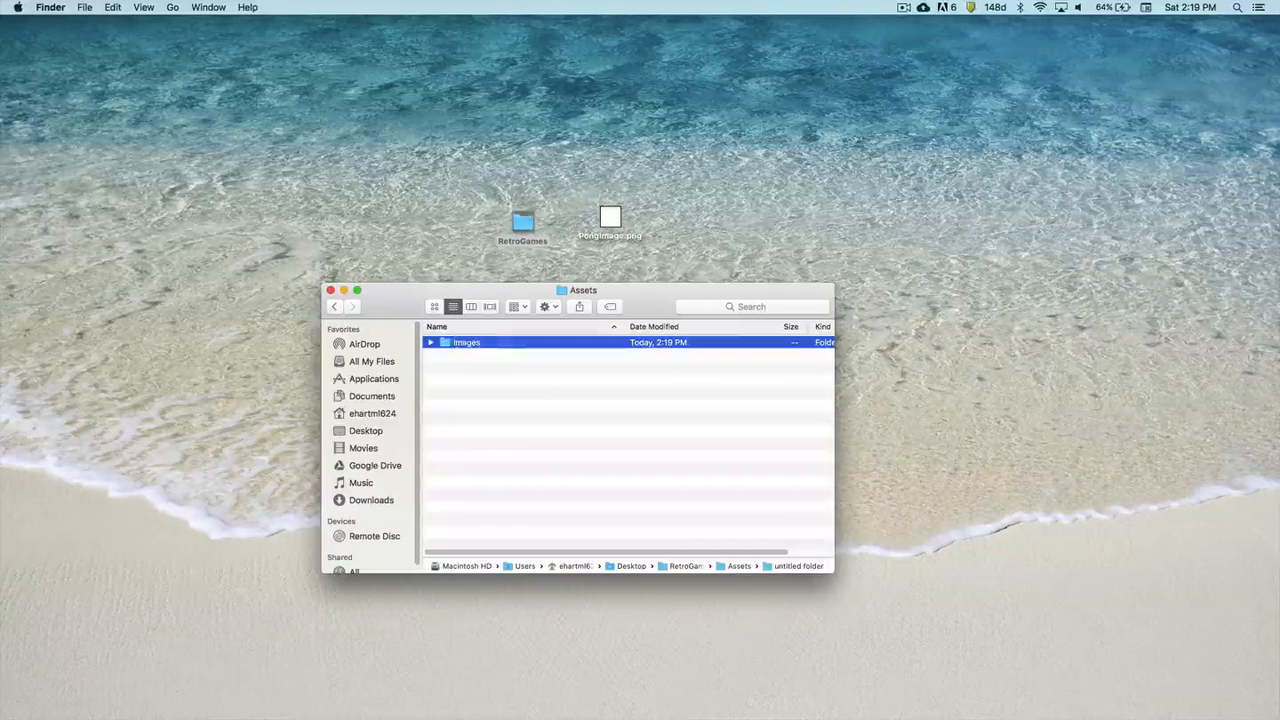
{"action": "key", "text": "Return"}
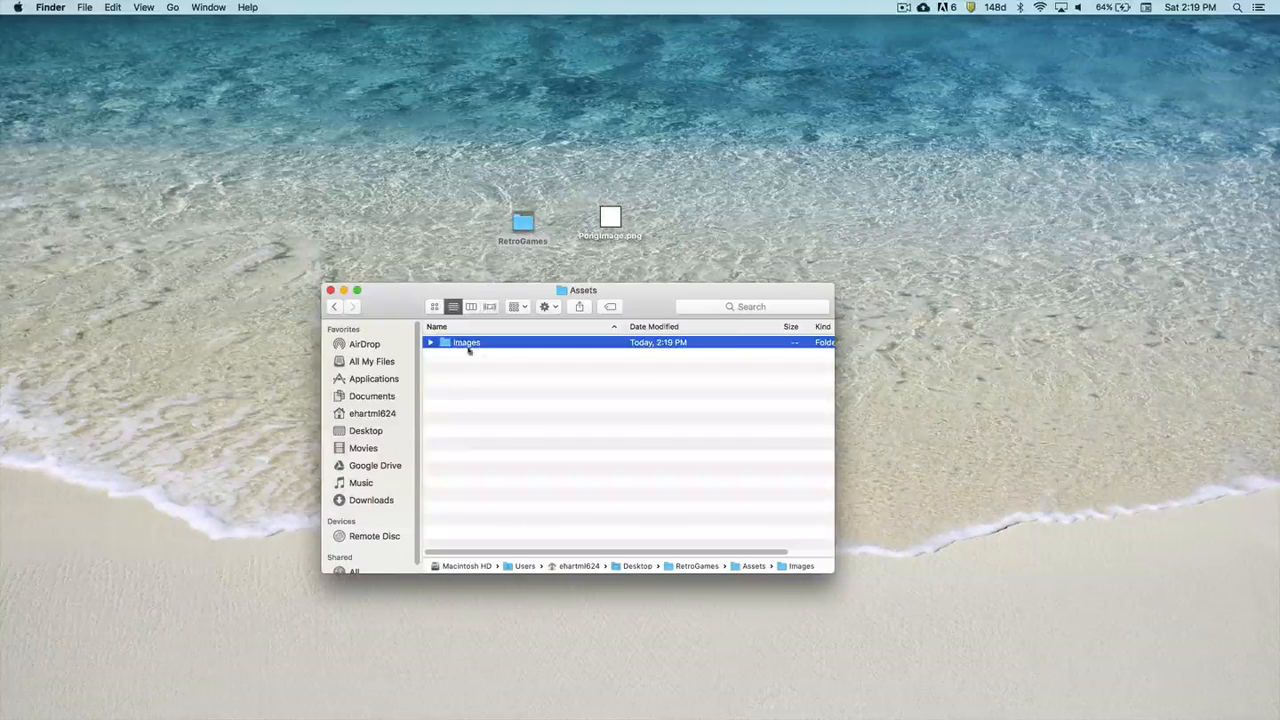
- Move PongImage.png from the desktop into the new Images folder and close the Finder window
{"action": "left_click", "coordinate": [431, 343]}
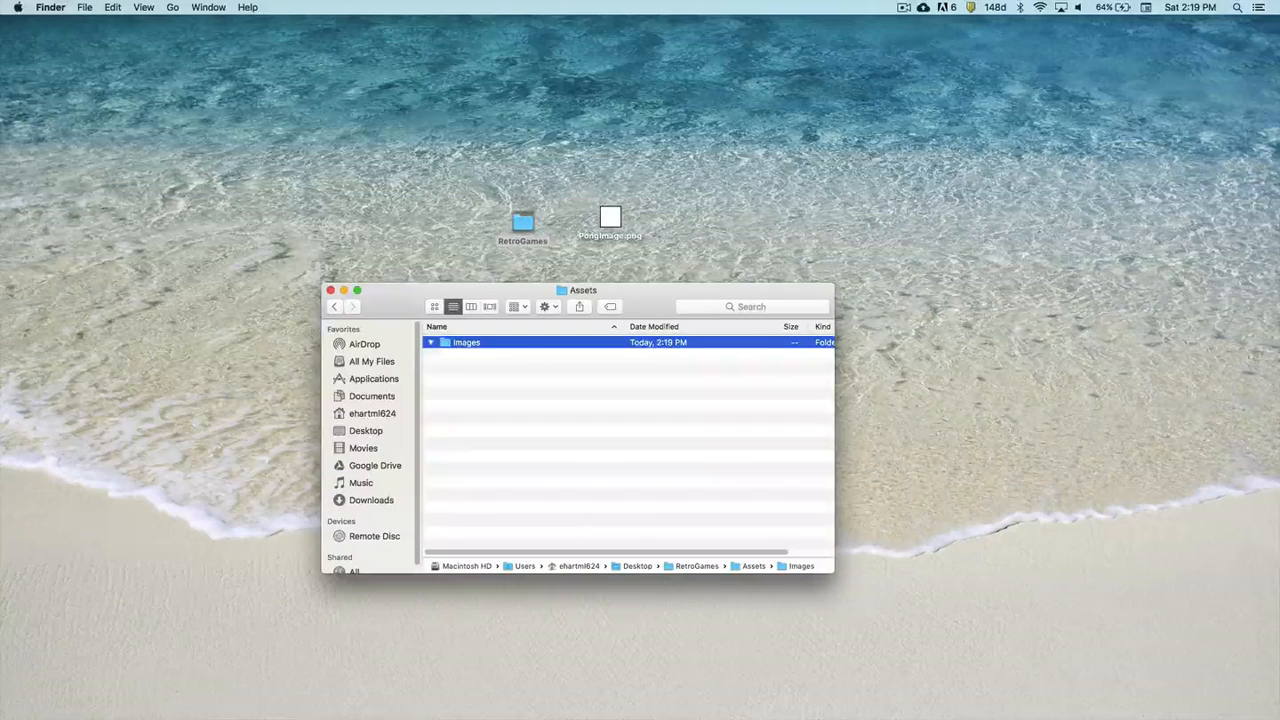
{"action": "double_click", "coordinate": [455, 343]}
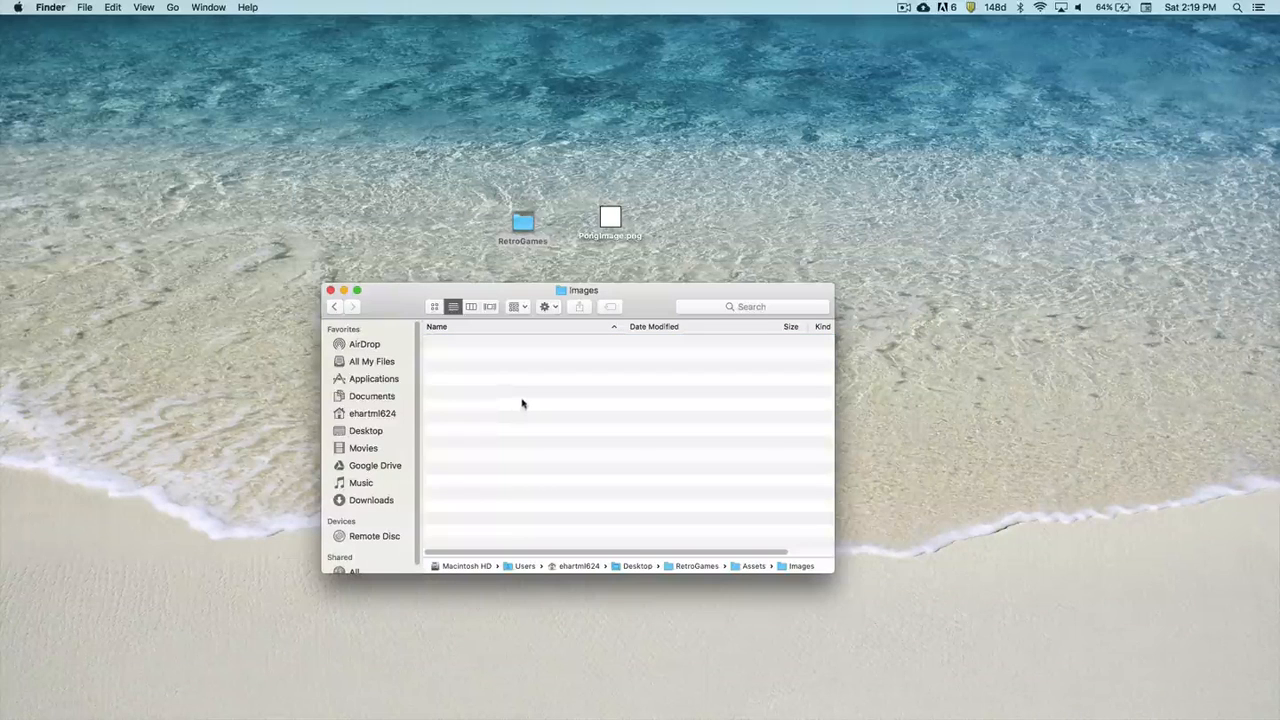
{"action": "left_click_drag", "start_coordinate": [633, 295], "coordinate": [632, 287]}
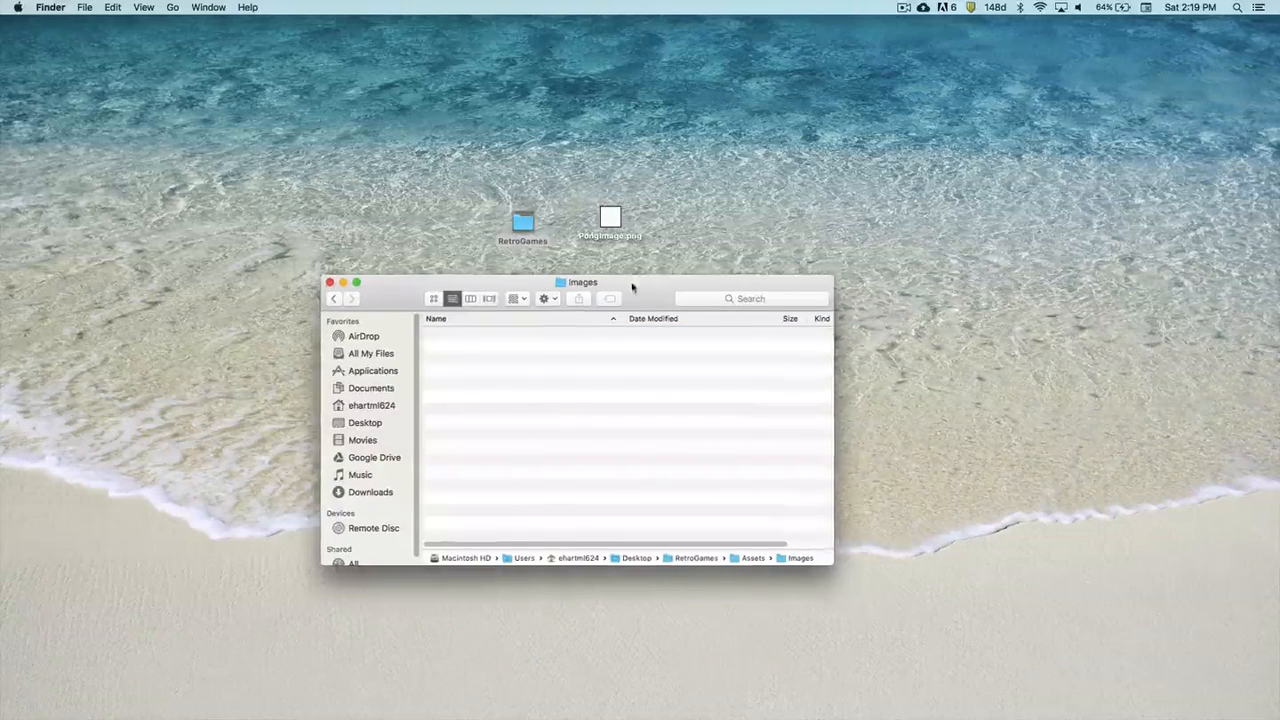
{"action": "left_click_drag", "start_coordinate": [622, 240], "coordinate": [495, 405]}
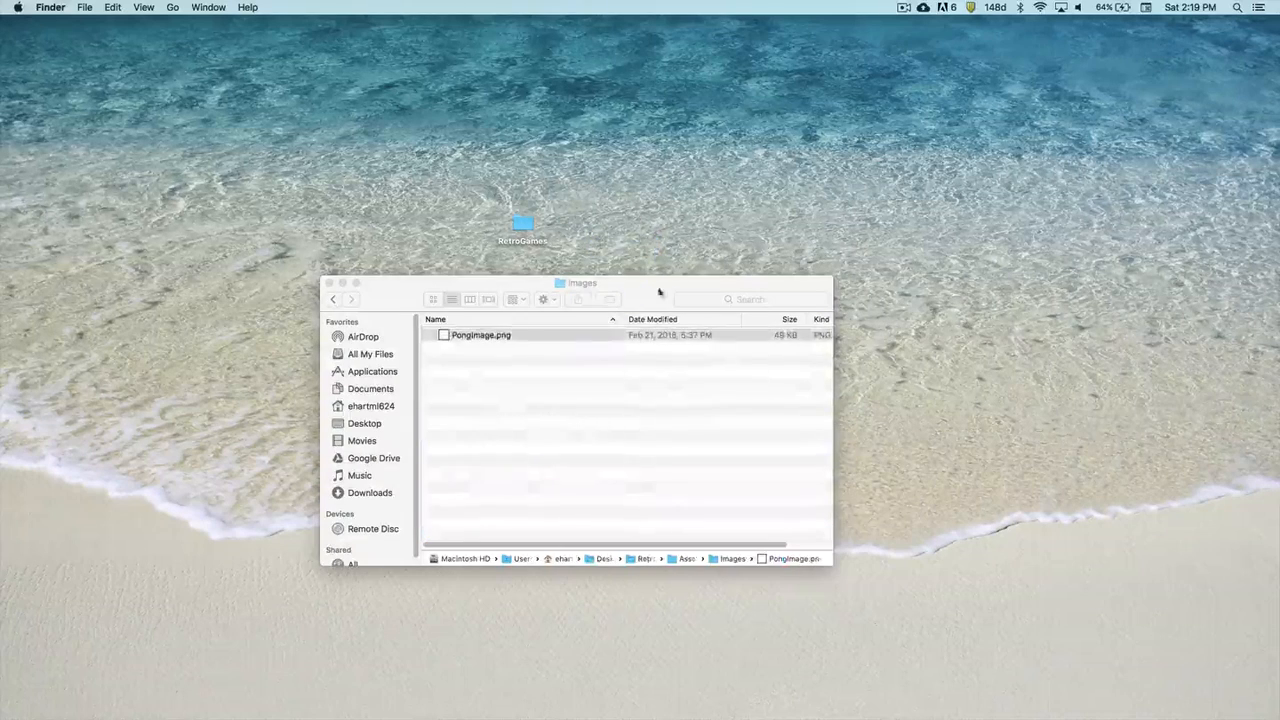
{"action": "left_click", "coordinate": [332, 283]}
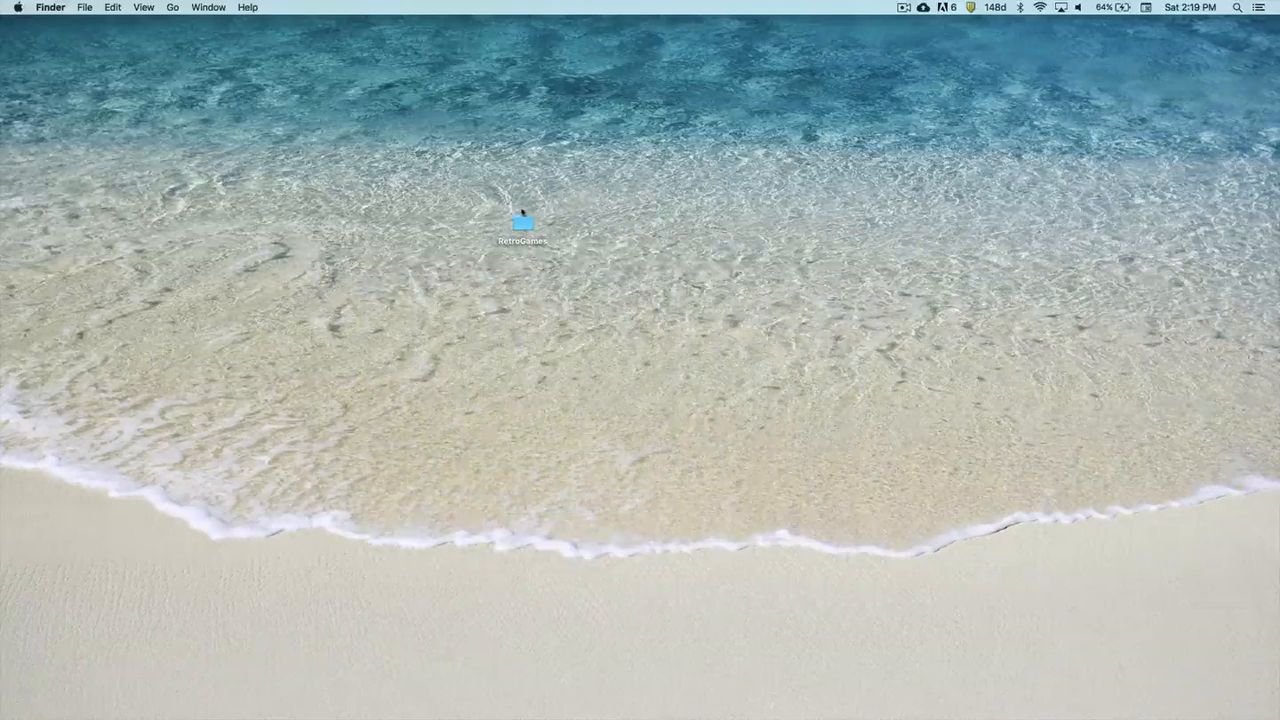
- Return to Unity, select PongImage in the Images folder and enlarge the asset icons to show its thumbnail
{"action": "left_click_drag", "start_coordinate": [522, 213], "coordinate": [572, 225]}
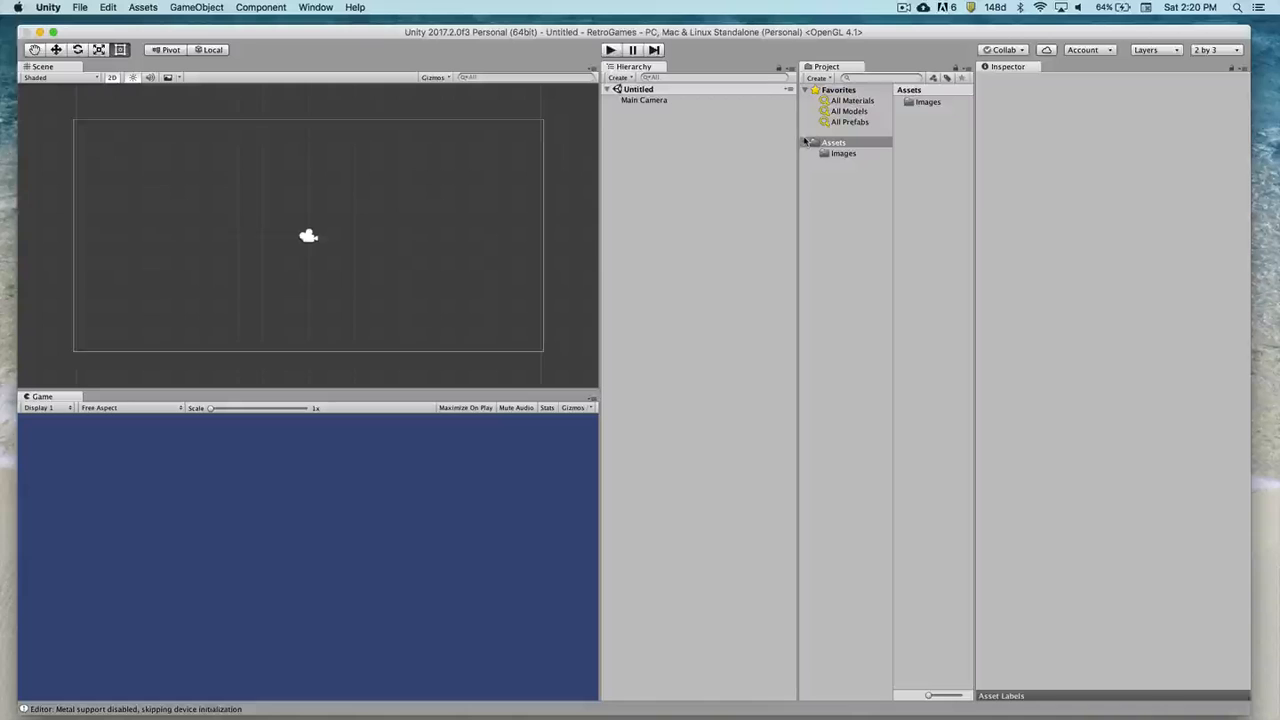
{"action": "left_click", "coordinate": [836, 154]}
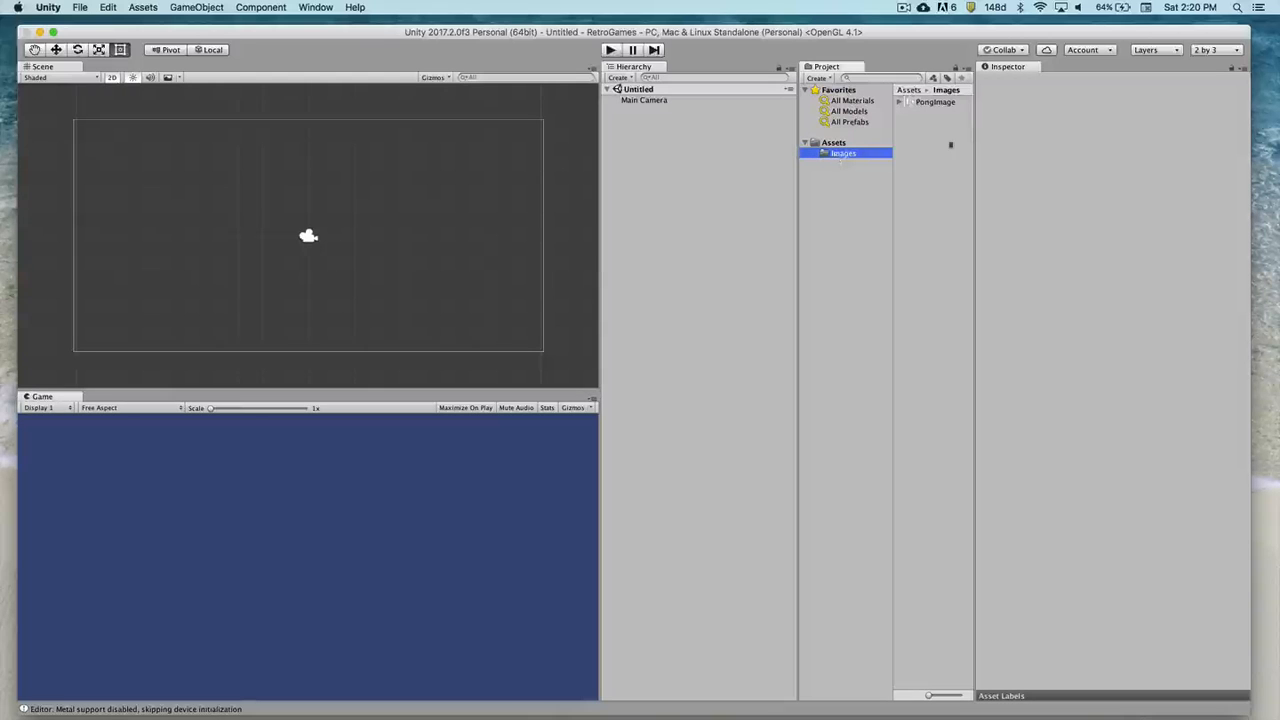
{"action": "left_click", "coordinate": [917, 103]}
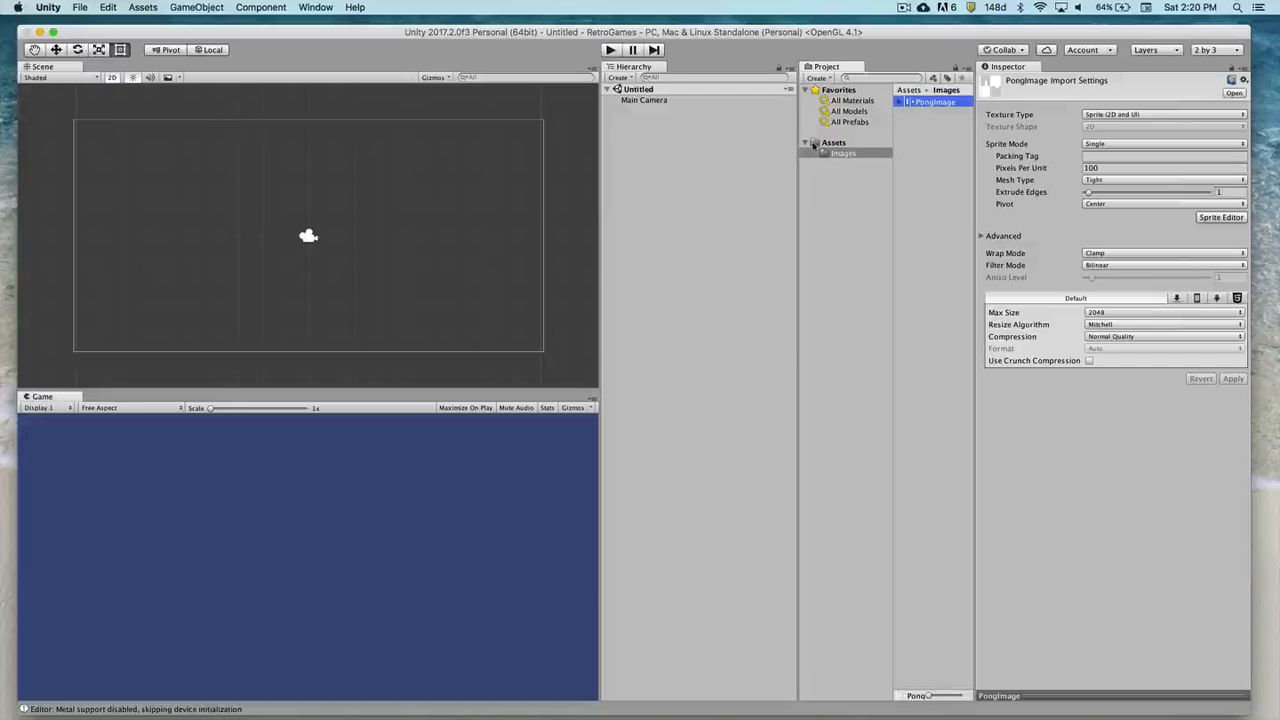
{"action": "left_click_drag", "start_coordinate": [929, 695], "coordinate": [944, 695]}
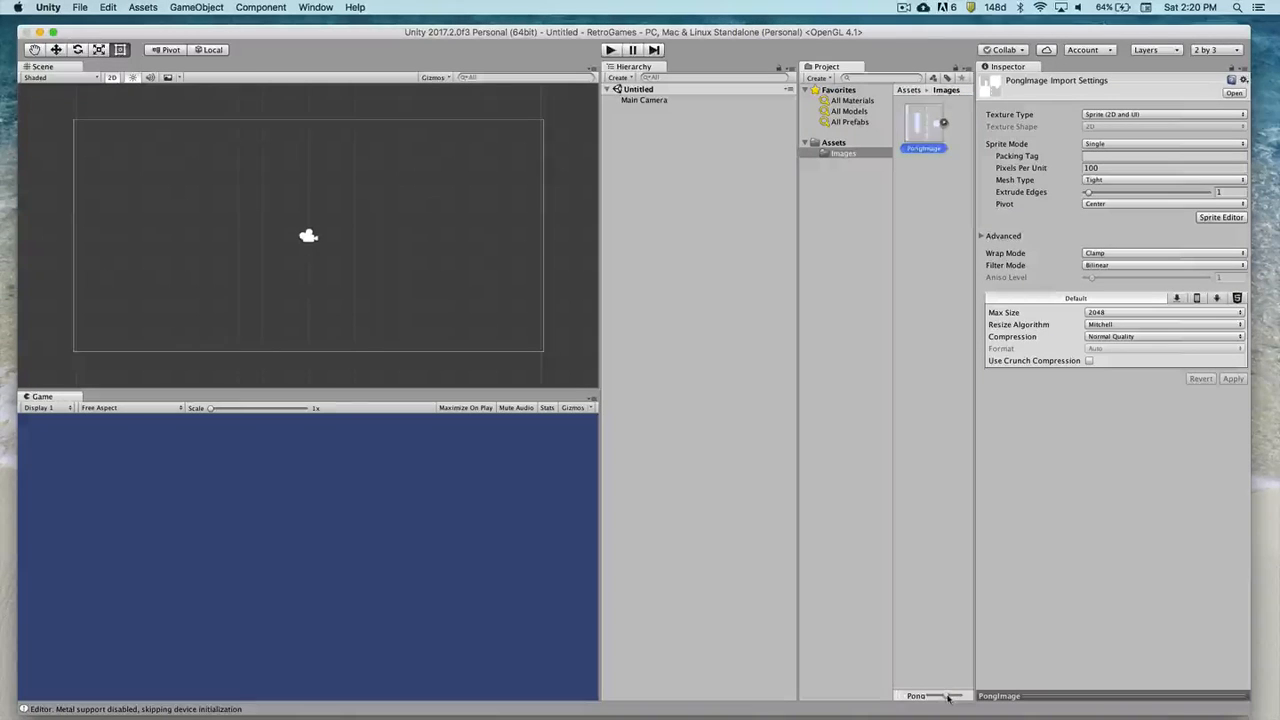
{"action": "mouse_move", "coordinate": [944, 695]}
{"action": "left_mouse_down"}
{"action": "mouse_move", "coordinate": [885, 696]}
{"action": "mouse_move", "coordinate": [945, 695]}
{"action": "left_mouse_up"}
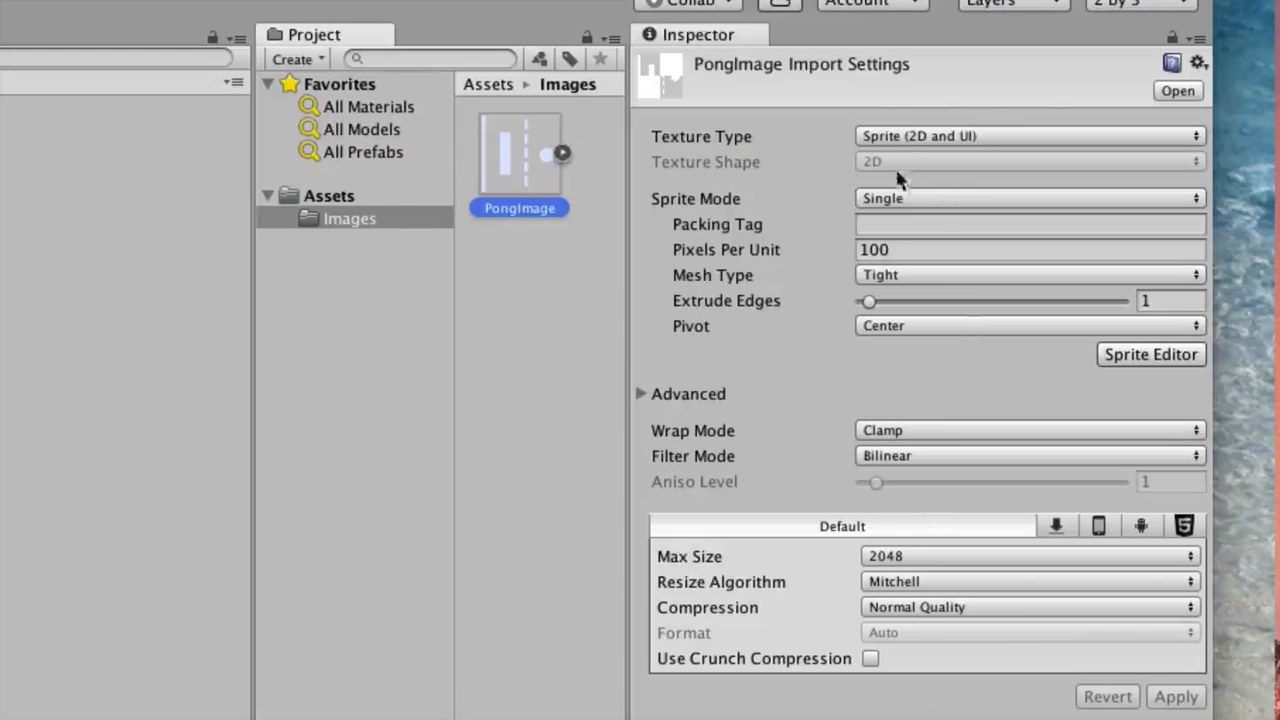
- Keep PongImage's texture type as Sprite (2D and UI), set its sprite mode to Multiple and apply the import settings
{"action": "left_click", "coordinate": [891, 137]}
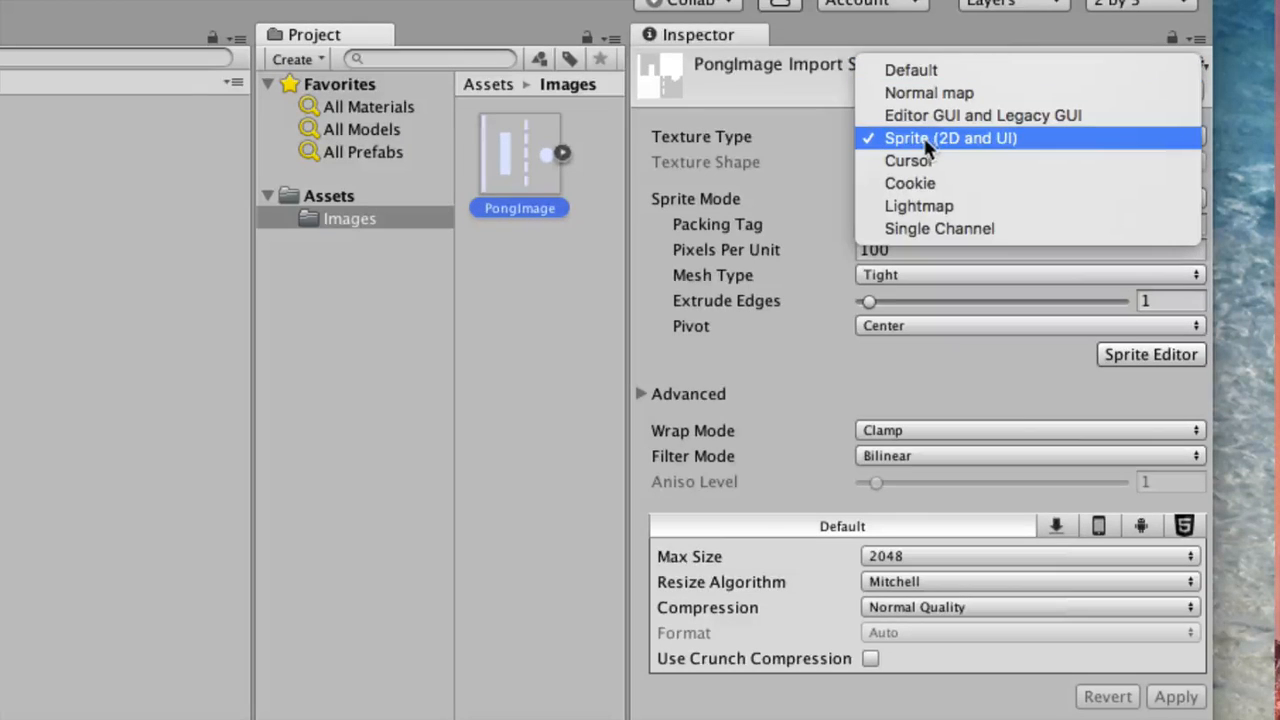
{"action": "left_click", "coordinate": [790, 115]}
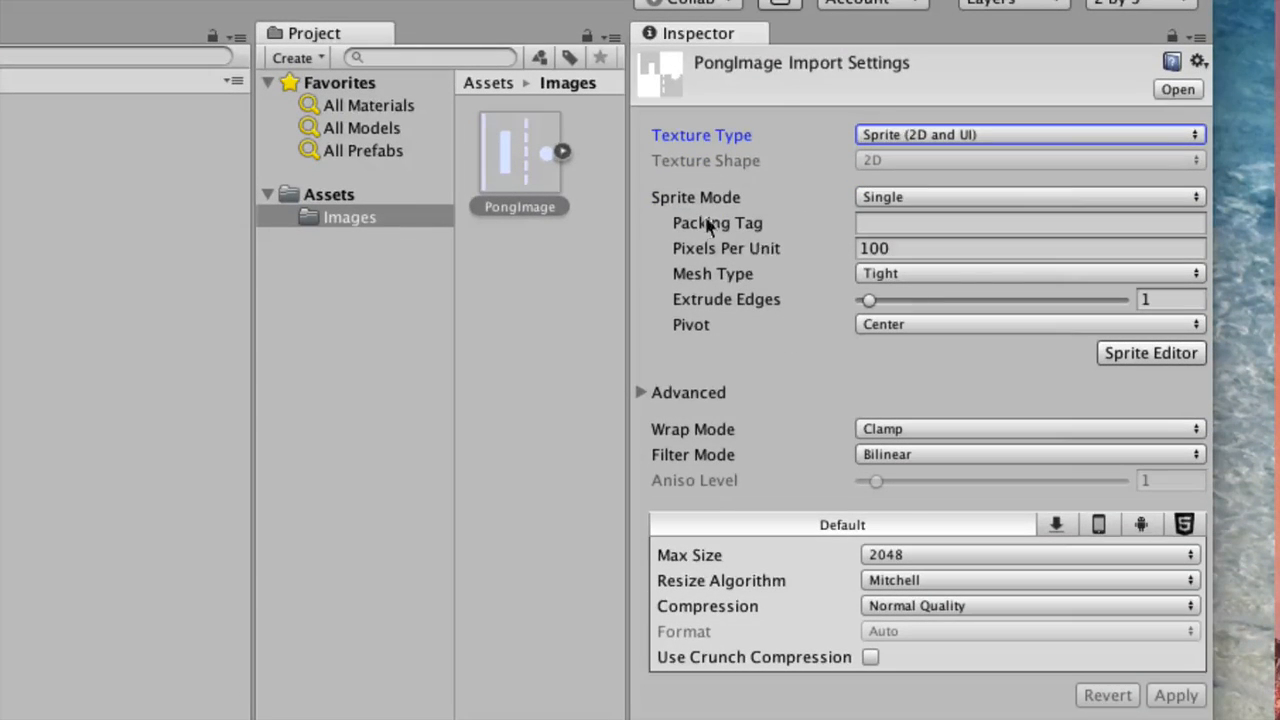
{"action": "left_click", "coordinate": [913, 197]}
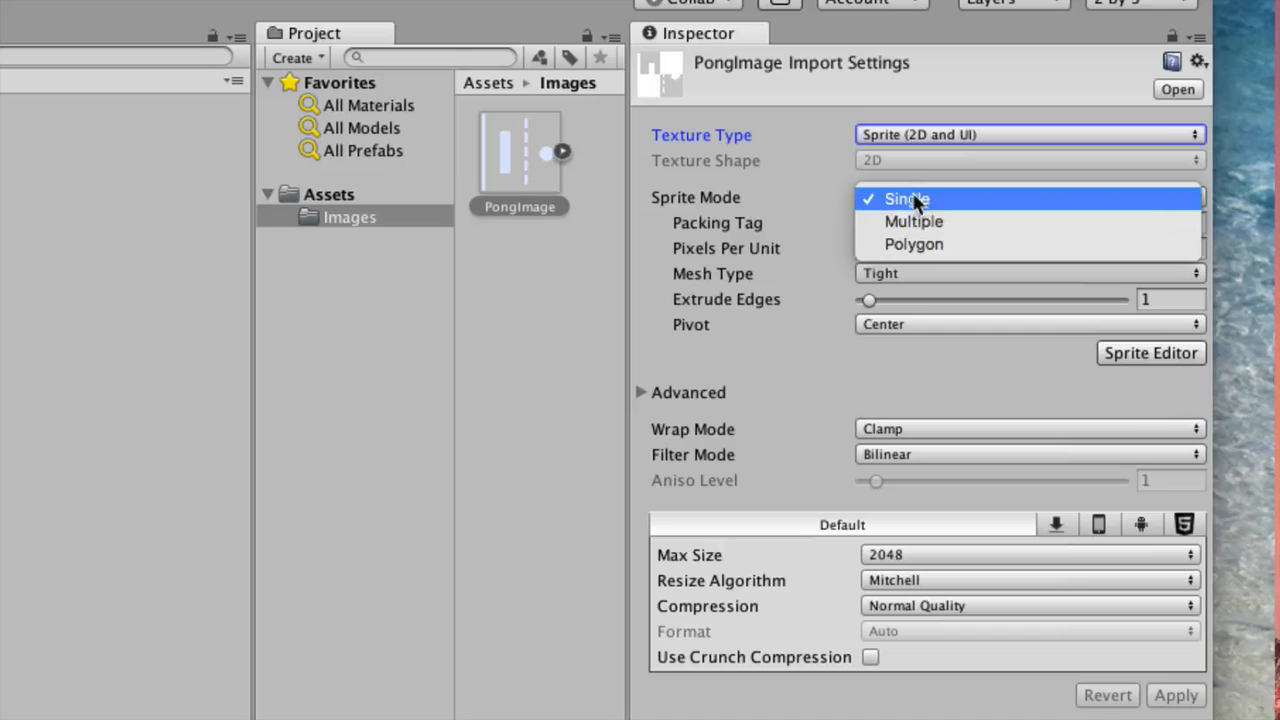
{"action": "left_click", "coordinate": [916, 222]}
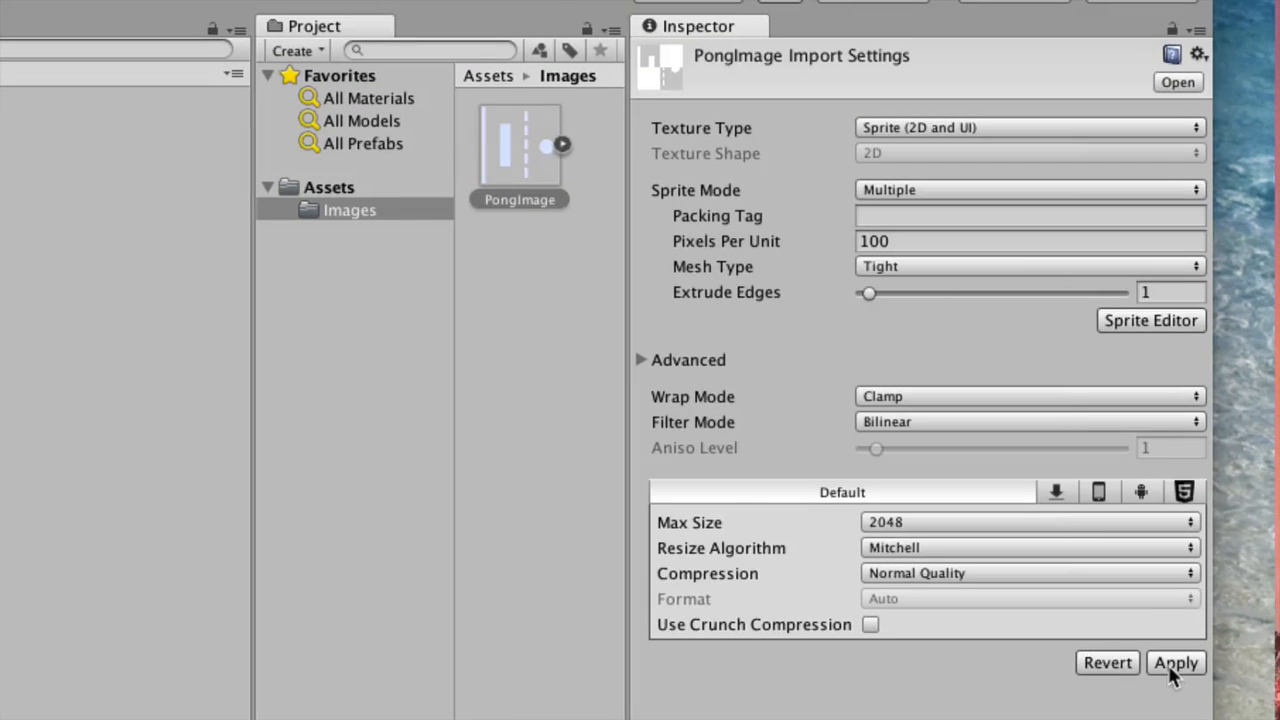
{"action": "left_click", "coordinate": [1172, 672]}
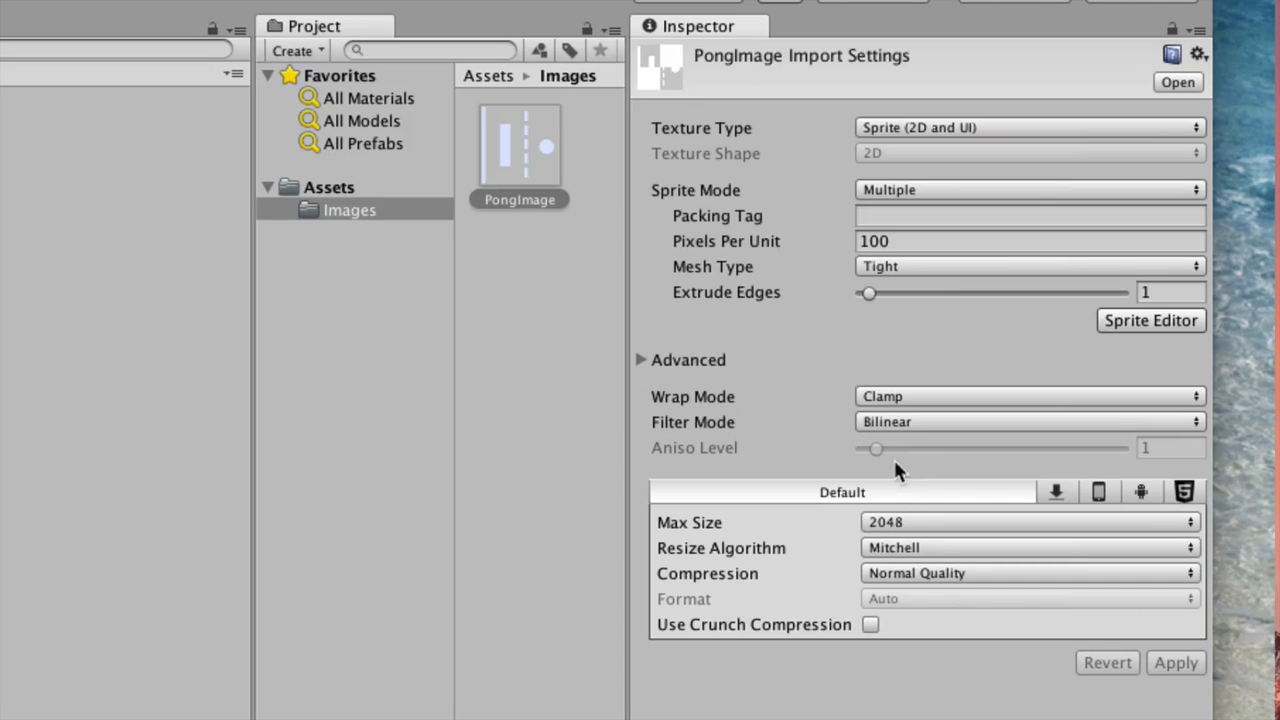
- Open PongImage in the Sprite Editor and reposition and resize the editor window to give a large working area
{"action": "left_click", "coordinate": [1114, 318]}
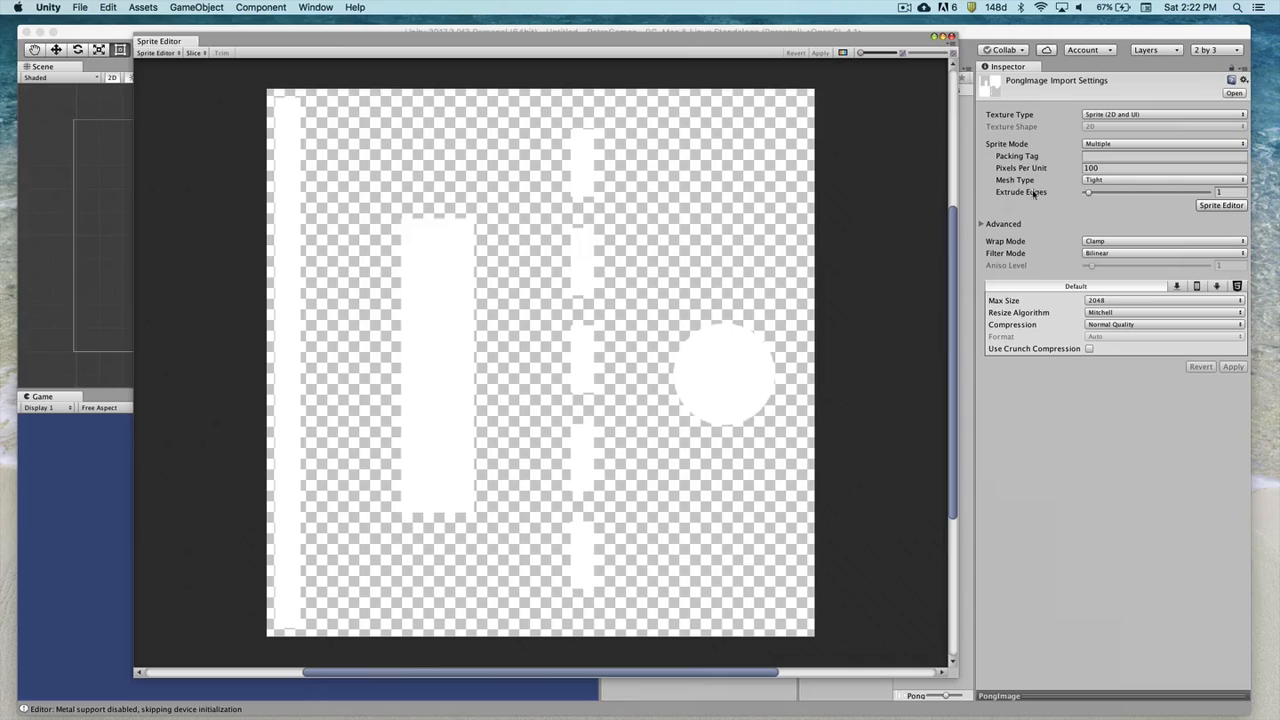
{"action": "left_click_drag", "start_coordinate": [606, 42], "coordinate": [640, 60]}
{"action": "left_click_drag", "start_coordinate": [988, 697], "coordinate": [441, 312]}
{"action": "scroll", "coordinate": [304, 170], "scroll_direction": "up", "scroll_amount": 3}
{"action": "scroll", "coordinate": [304, 170], "scroll_direction": "down", "scroll_amount": 10}
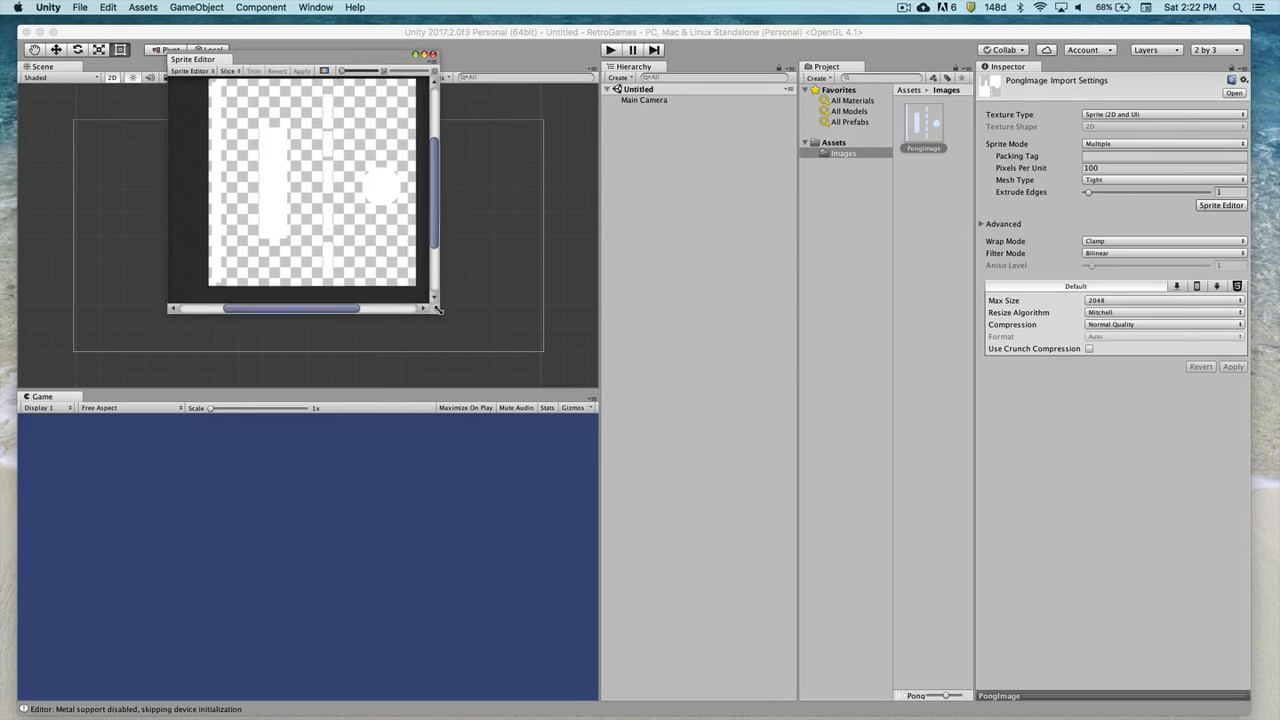
{"action": "left_click_drag", "start_coordinate": [300, 62], "coordinate": [493, 79]}
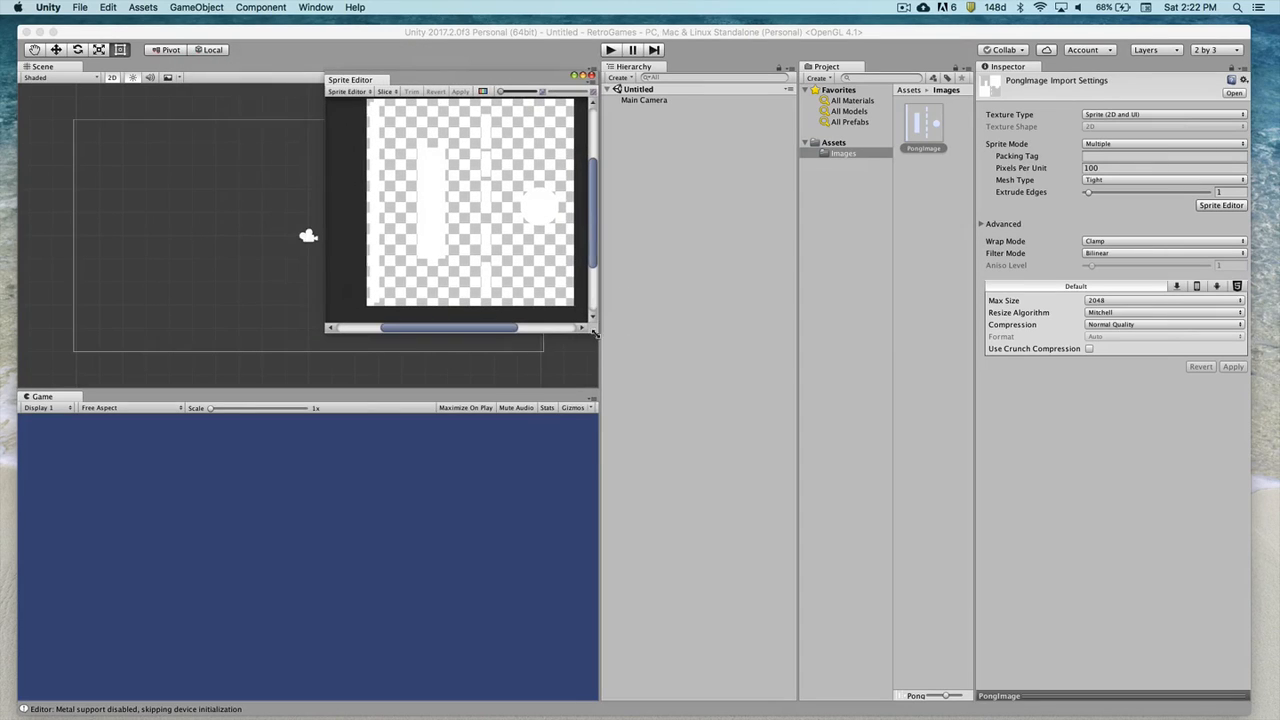
{"action": "left_click_drag", "start_coordinate": [595, 331], "coordinate": [1048, 660]}
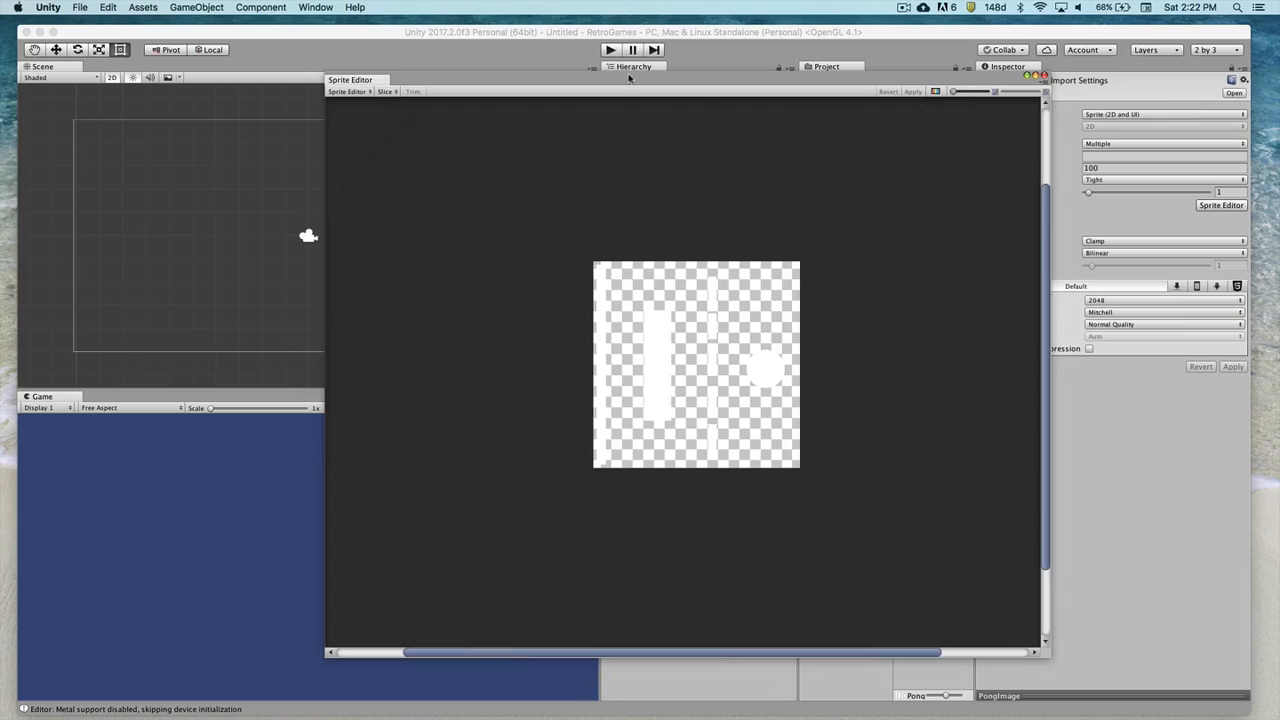
{"action": "left_click_drag", "start_coordinate": [630, 79], "coordinate": [542, 29]}
{"action": "left_click_drag", "start_coordinate": [1052, 660], "coordinate": [1074, 684]}
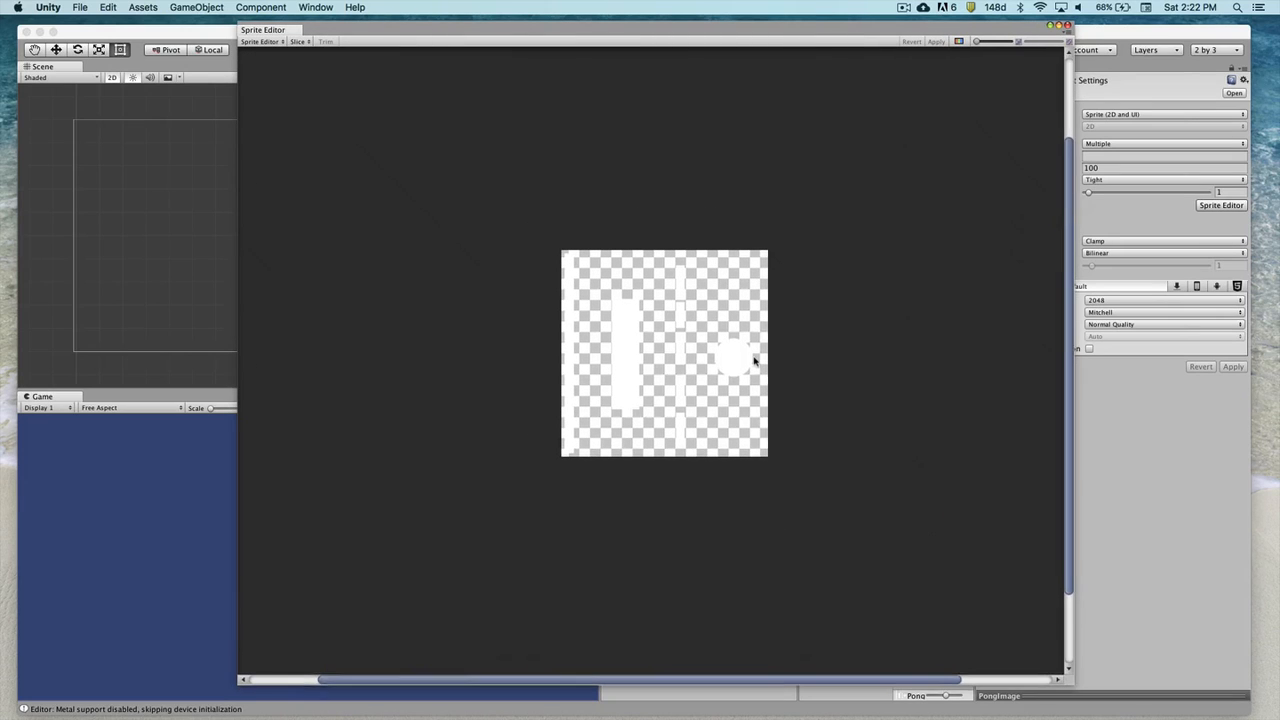
- Display the alpha channel of the Pong image in the Sprite Editor so the white shapes stand out on black
{"action": "scroll", "coordinate": [754, 360], "scroll_direction": "up", "scroll_amount": 5}
{"action": "scroll", "coordinate": [722, 409], "scroll_direction": "down", "scroll_amount": 1}
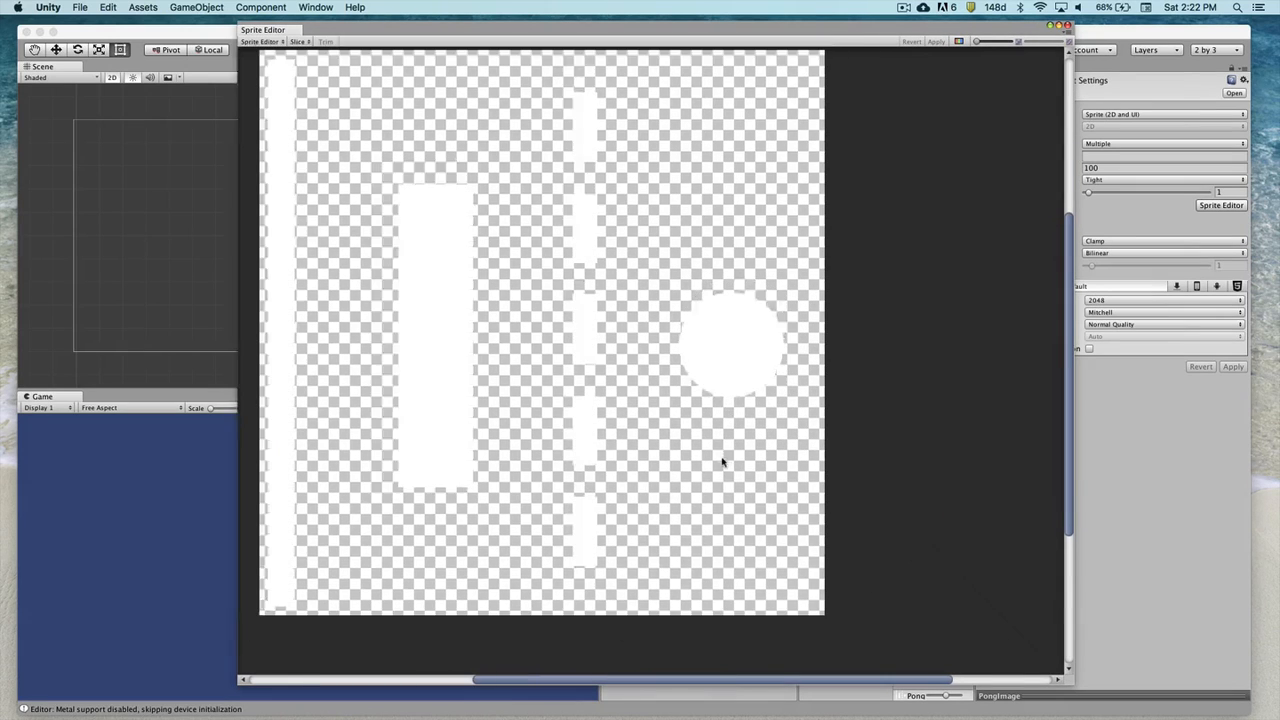
{"action": "left_click_drag", "start_coordinate": [756, 685], "coordinate": [729, 681]}
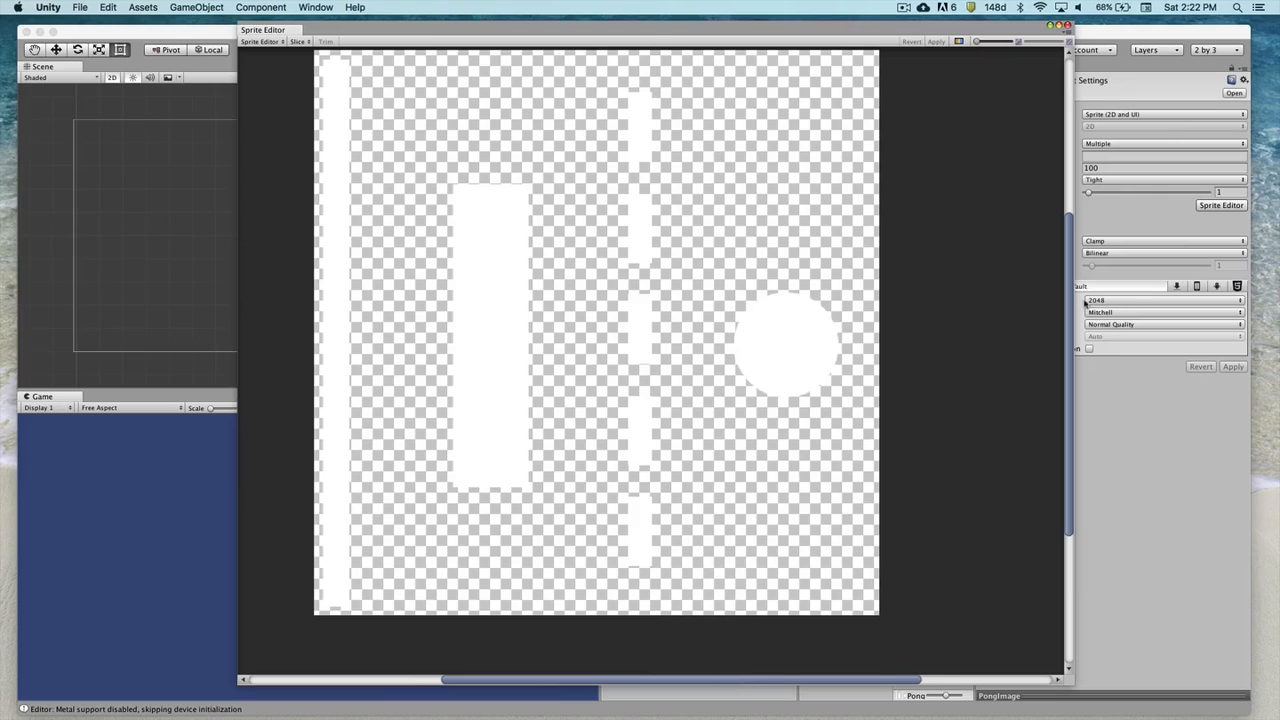
{"action": "left_click_drag", "start_coordinate": [1073, 306], "coordinate": [1052, 290]}
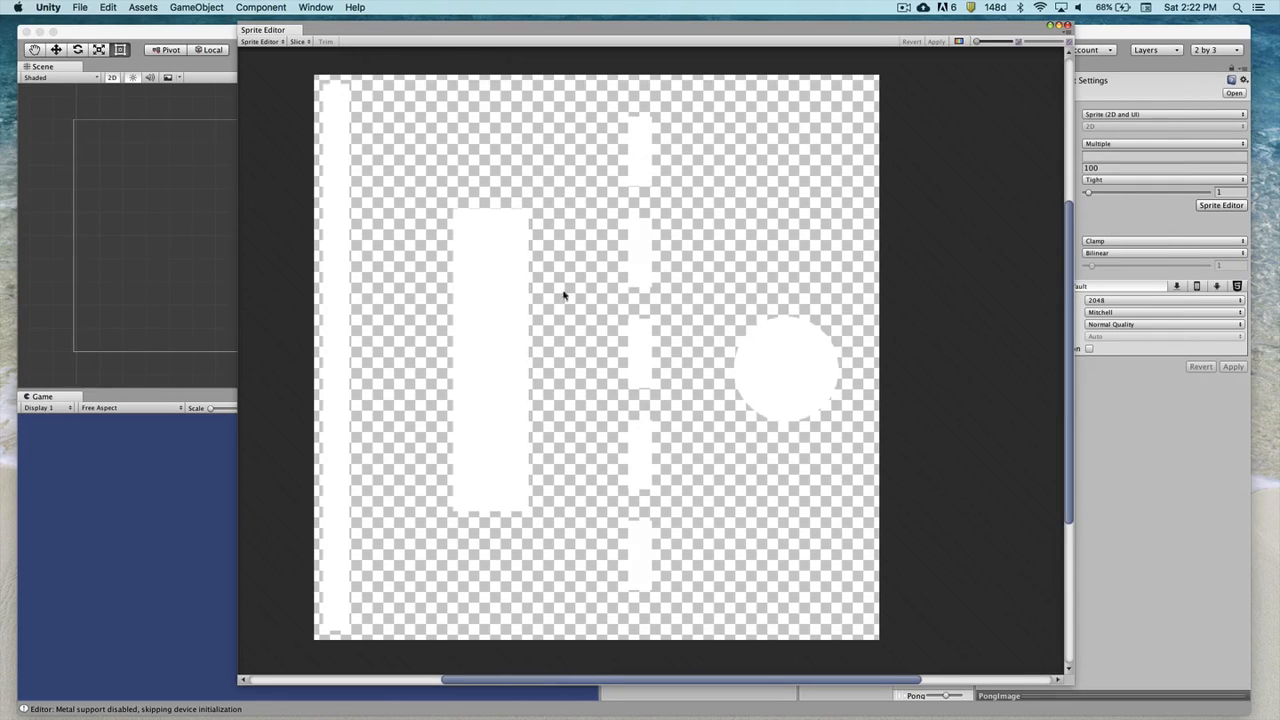
{"action": "left_click", "coordinate": [960, 42]}
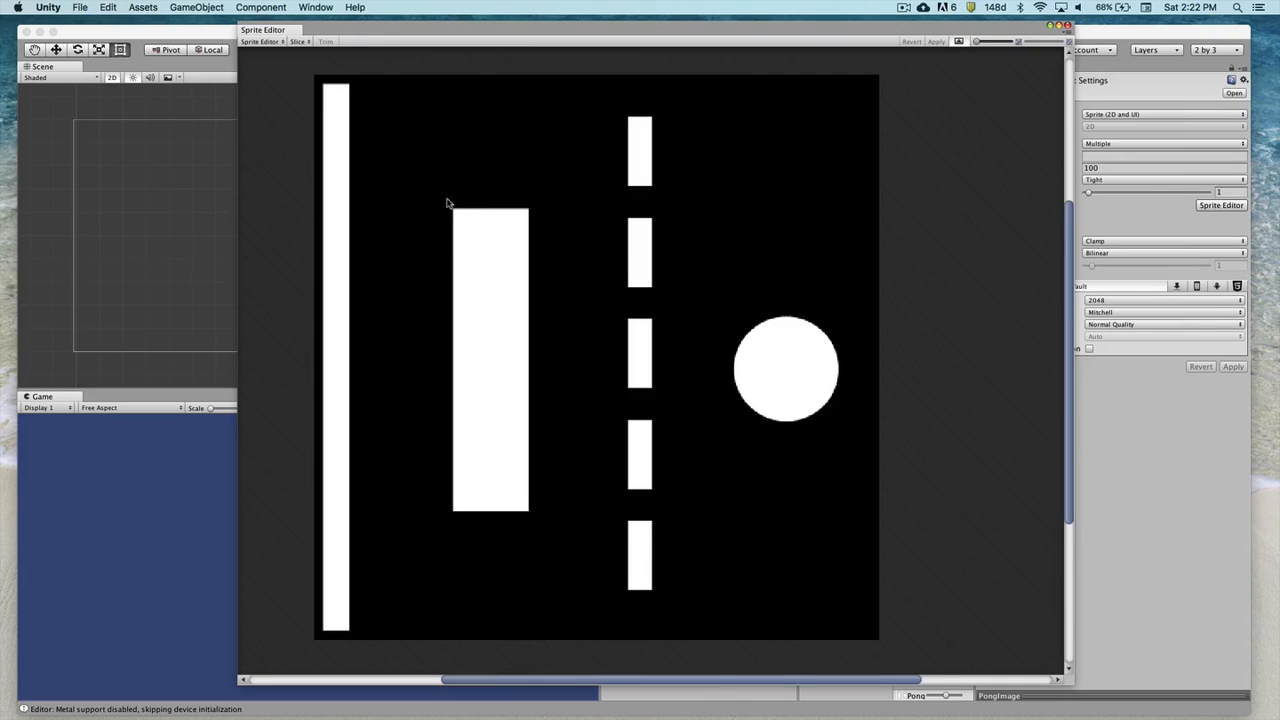
- Draw a sprite rectangle around the paddle and fit its corners to the shape, about 68 by 274 pixels
{"action": "left_click_drag", "start_coordinate": [448, 202], "coordinate": [535, 521]}
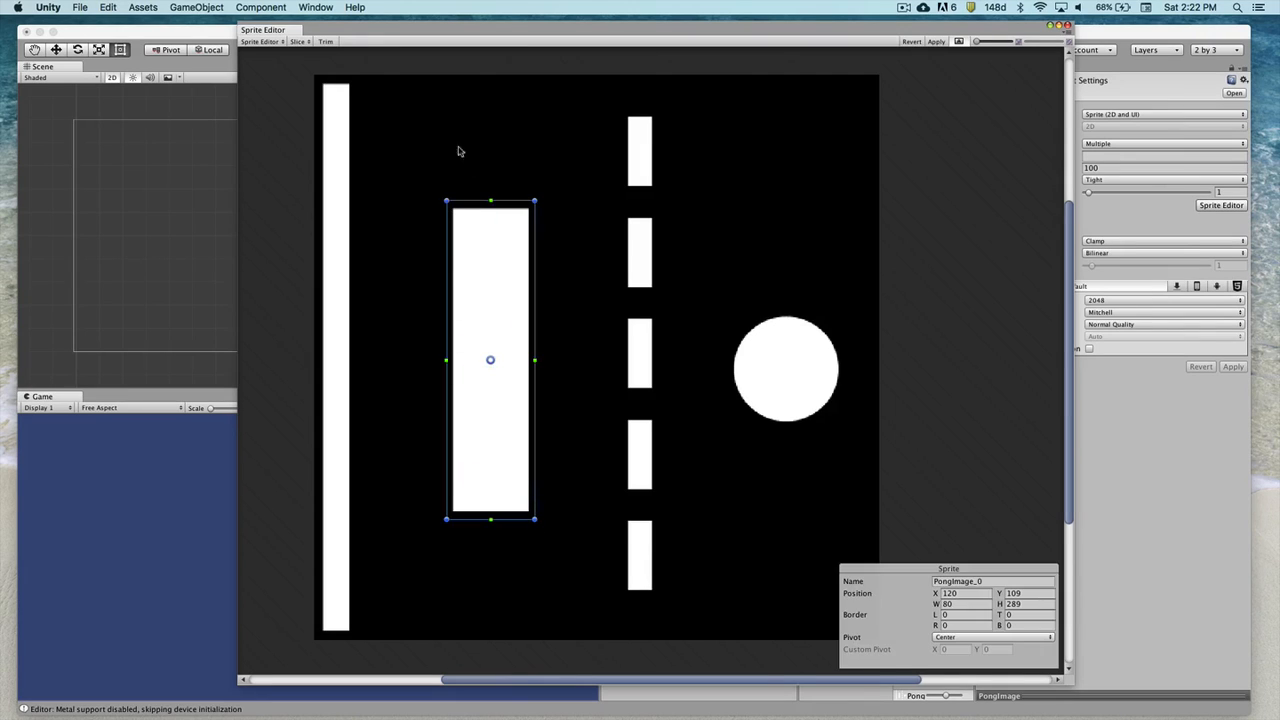
{"action": "left_click_drag", "start_coordinate": [446, 200], "coordinate": [452, 209]}
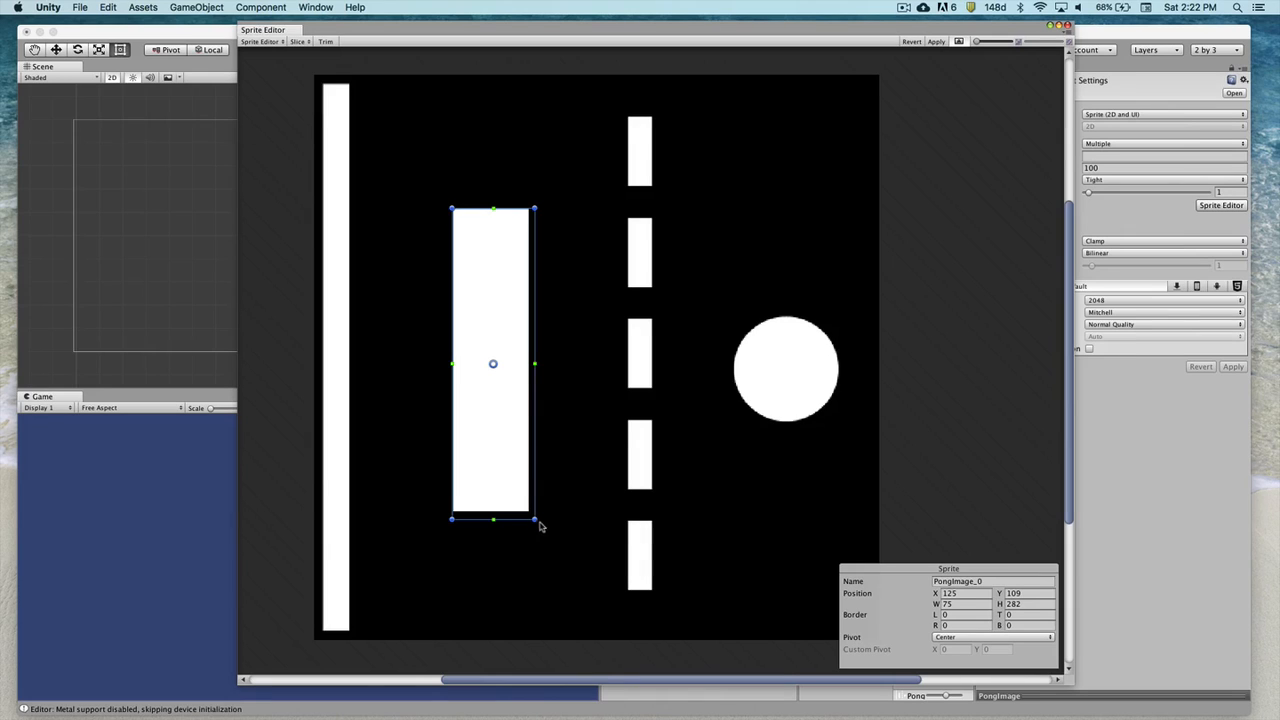
{"action": "left_click_drag", "start_coordinate": [535, 519], "coordinate": [528, 511]}
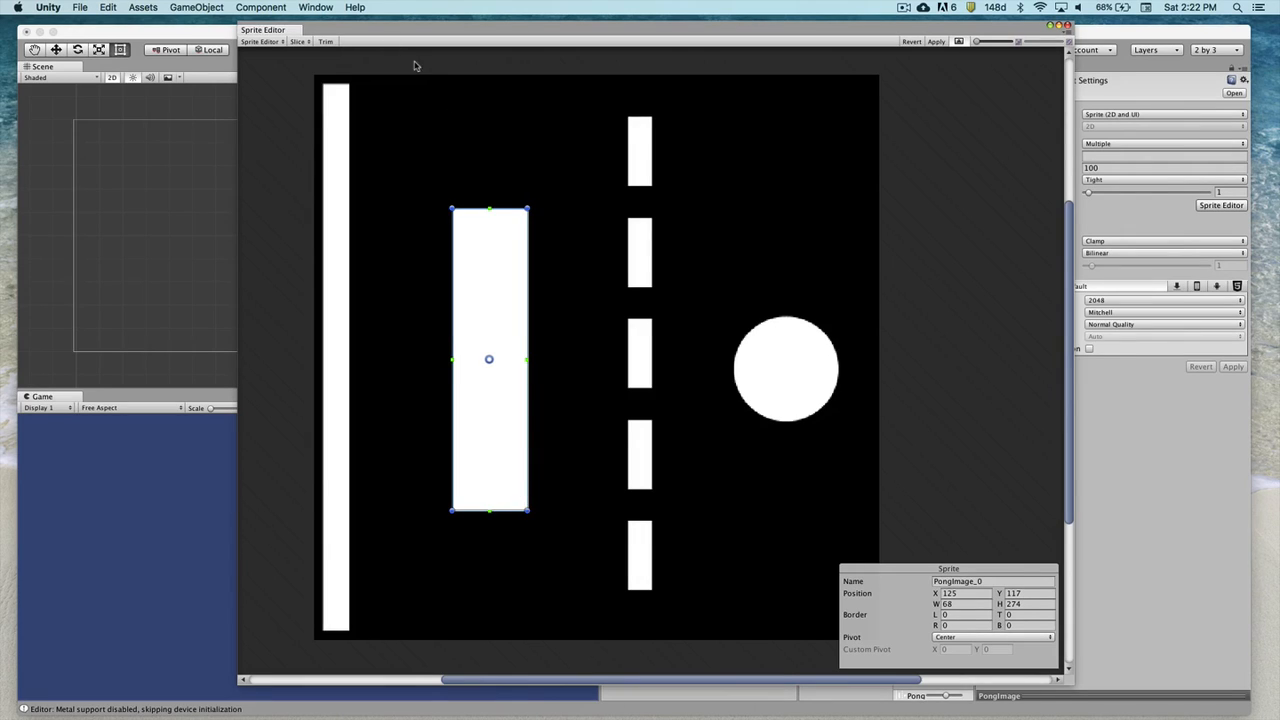
- Slice the image with type Automatic, pivot Center and method Delete Existing, and select the slice around the tall wall bar
{"action": "left_click", "coordinate": [301, 42]}
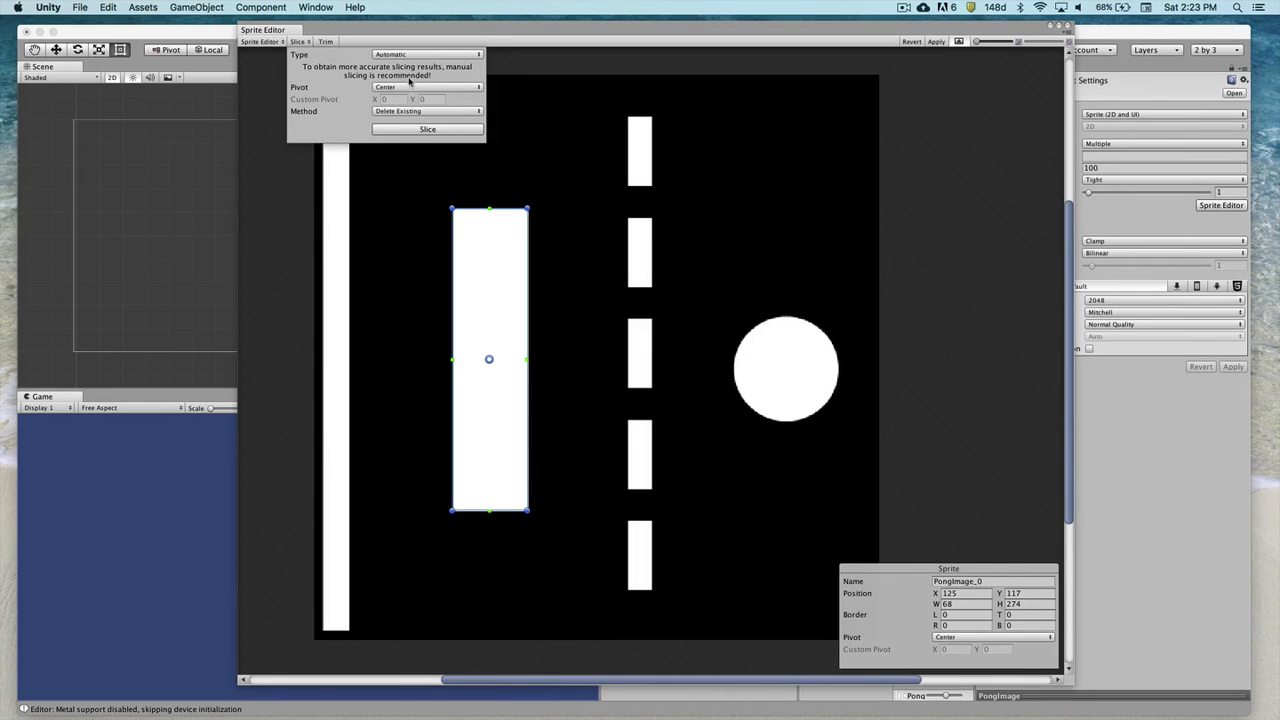
{"action": "left_click", "coordinate": [423, 130]}
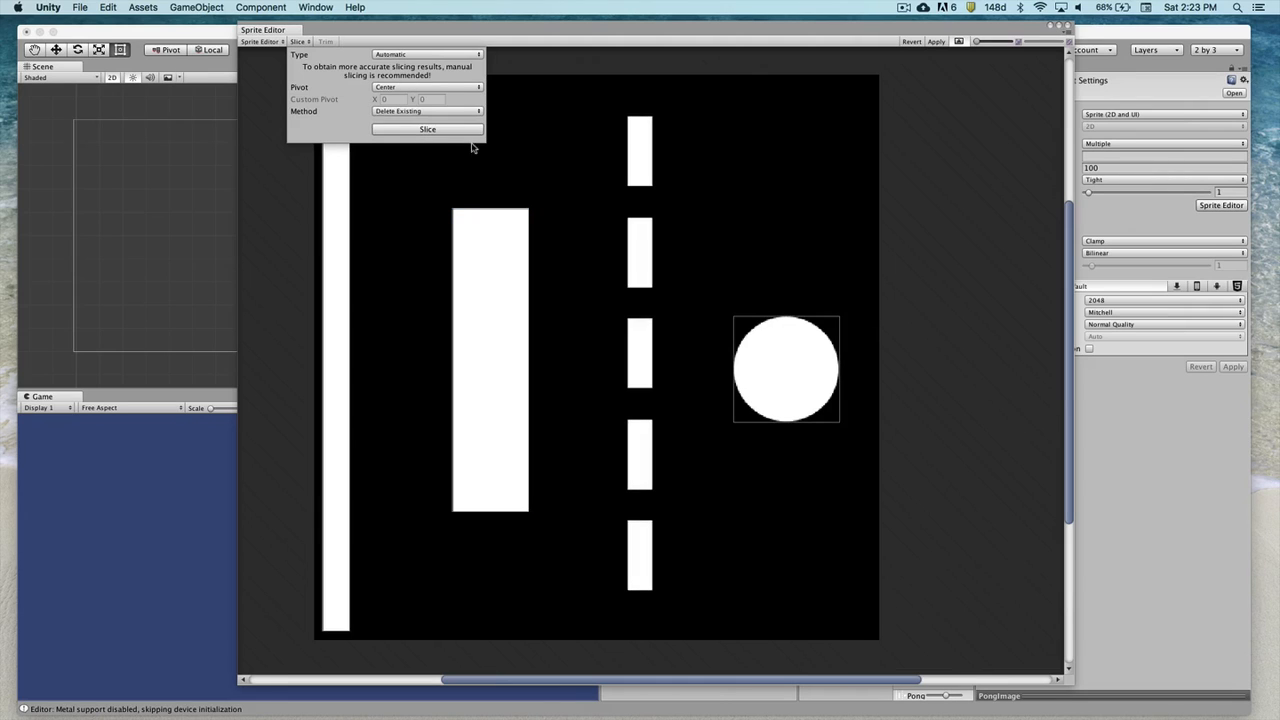
{"action": "left_click", "coordinate": [580, 120]}
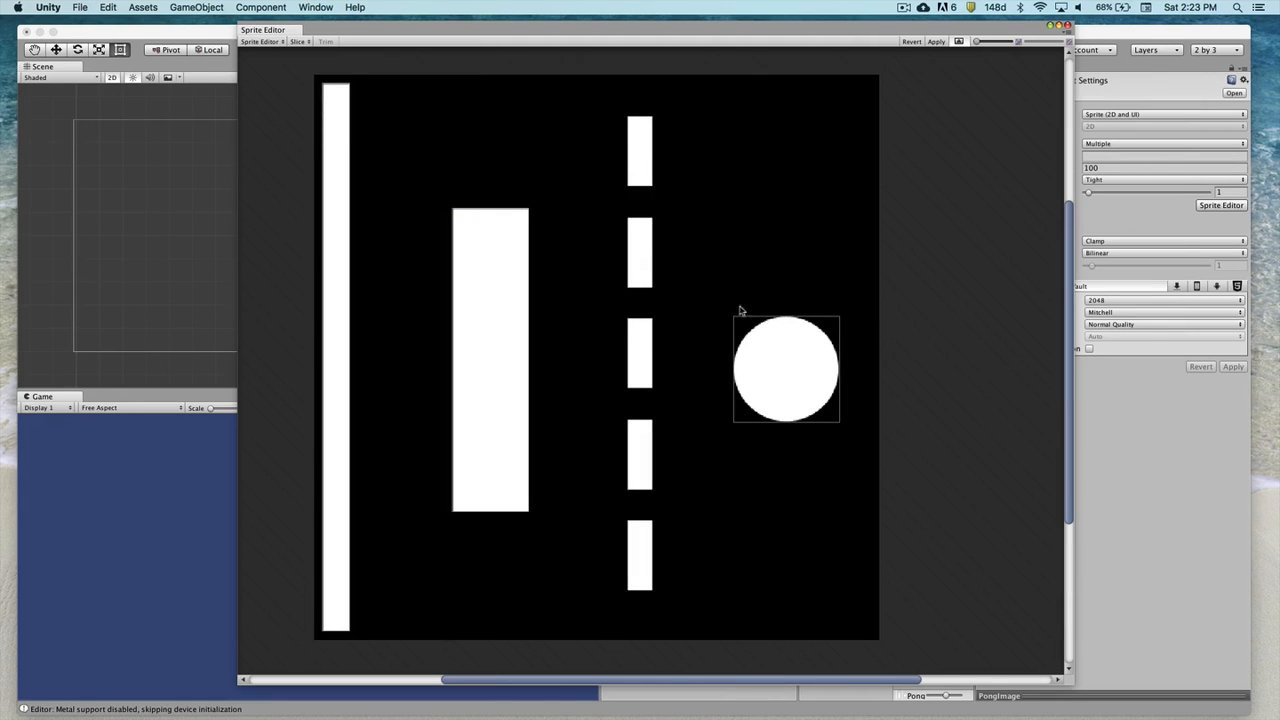
{"action": "left_click", "coordinate": [345, 133]}
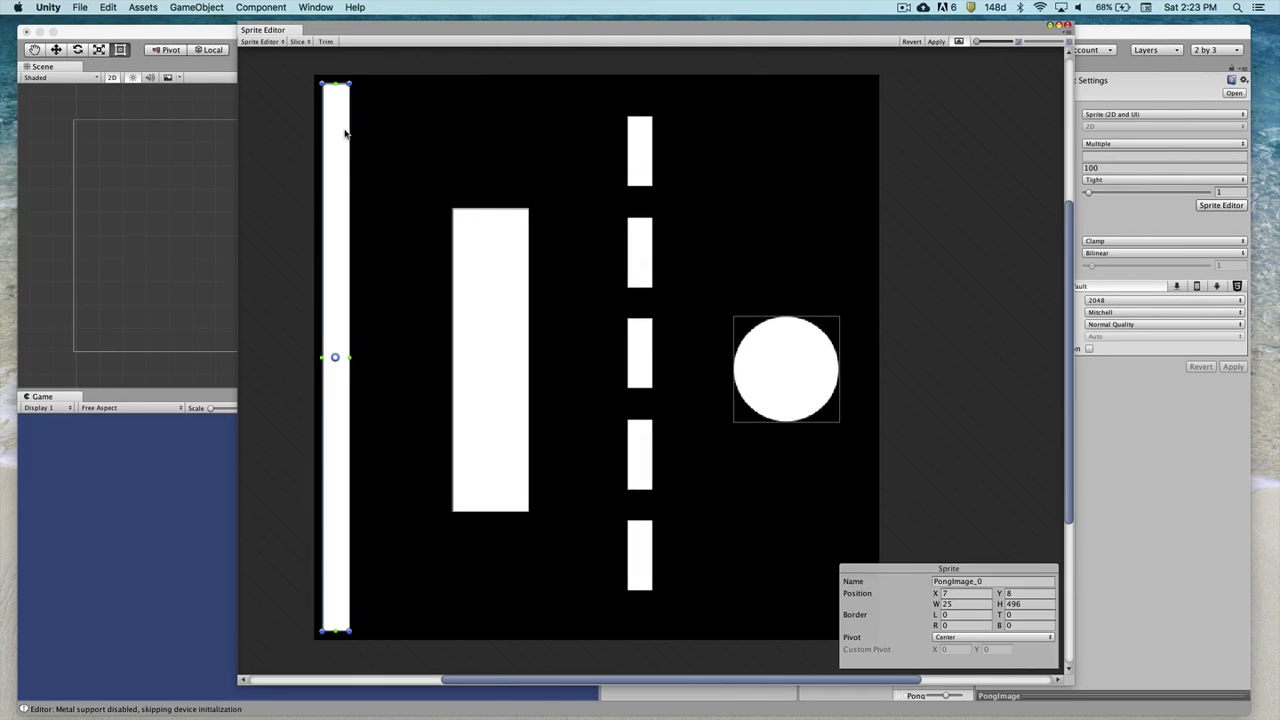
- Examine the automatic slices one by one, covering the wall bar, the paddle, the five net dashes and the ball
{"action": "left_click", "coordinate": [487, 310]}
{"action": "left_click", "coordinate": [632, 157]}
{"action": "left_click", "coordinate": [638, 262]}
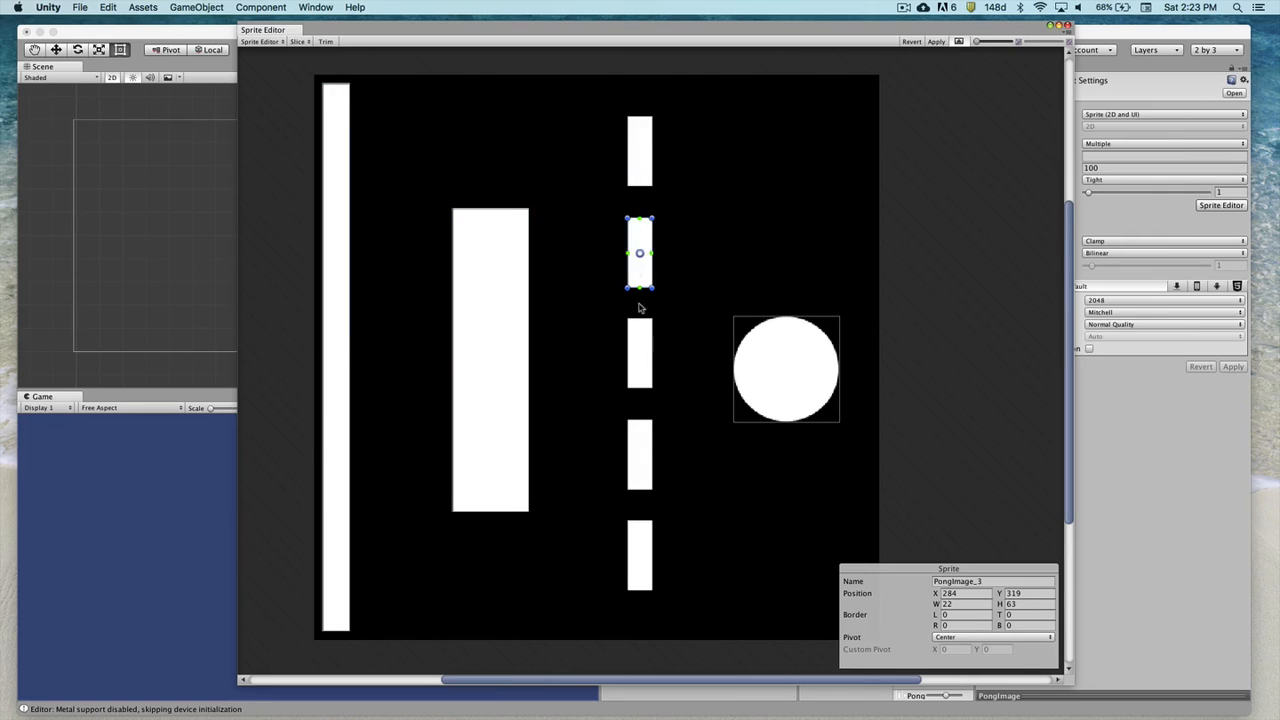
{"action": "left_click", "coordinate": [640, 355]}
{"action": "left_click", "coordinate": [640, 455]}
{"action": "left_click", "coordinate": [640, 528]}
{"action": "left_click", "coordinate": [816, 378]}
{"action": "left_click", "coordinate": [345, 260]}
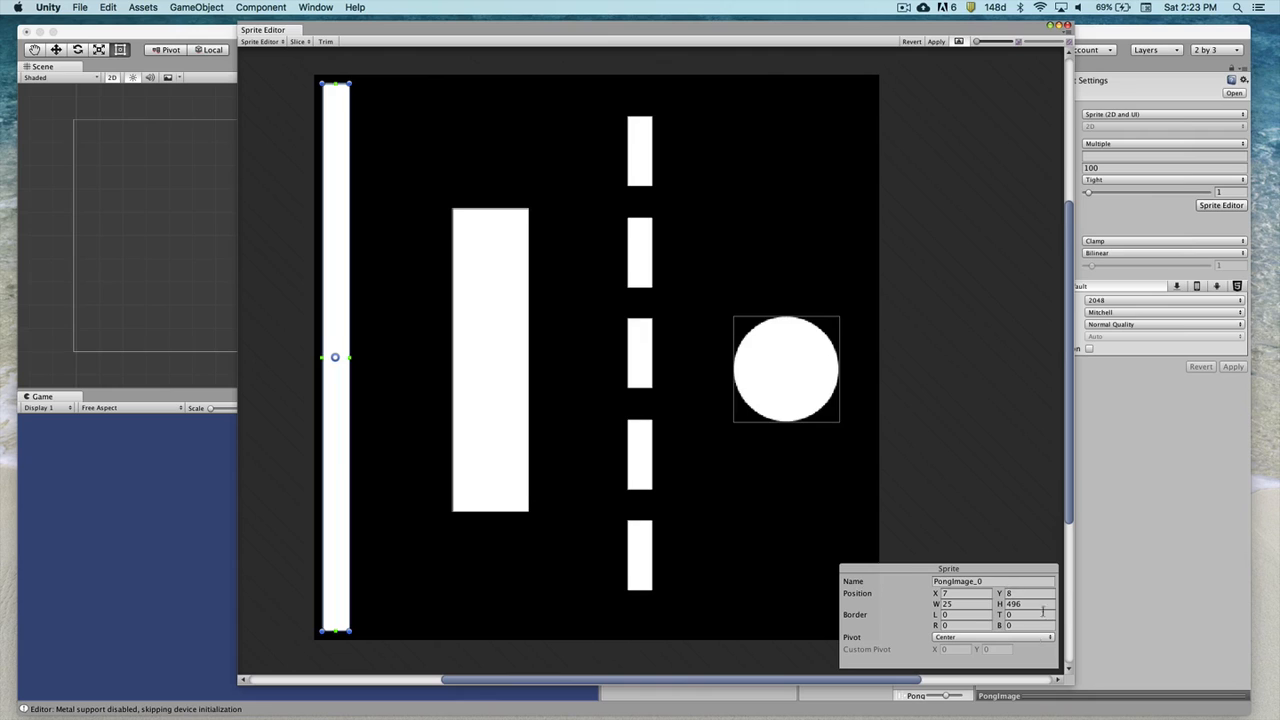
{"action": "left_click", "coordinate": [934, 582]}
{"action": "left_click", "coordinate": [335, 276]}
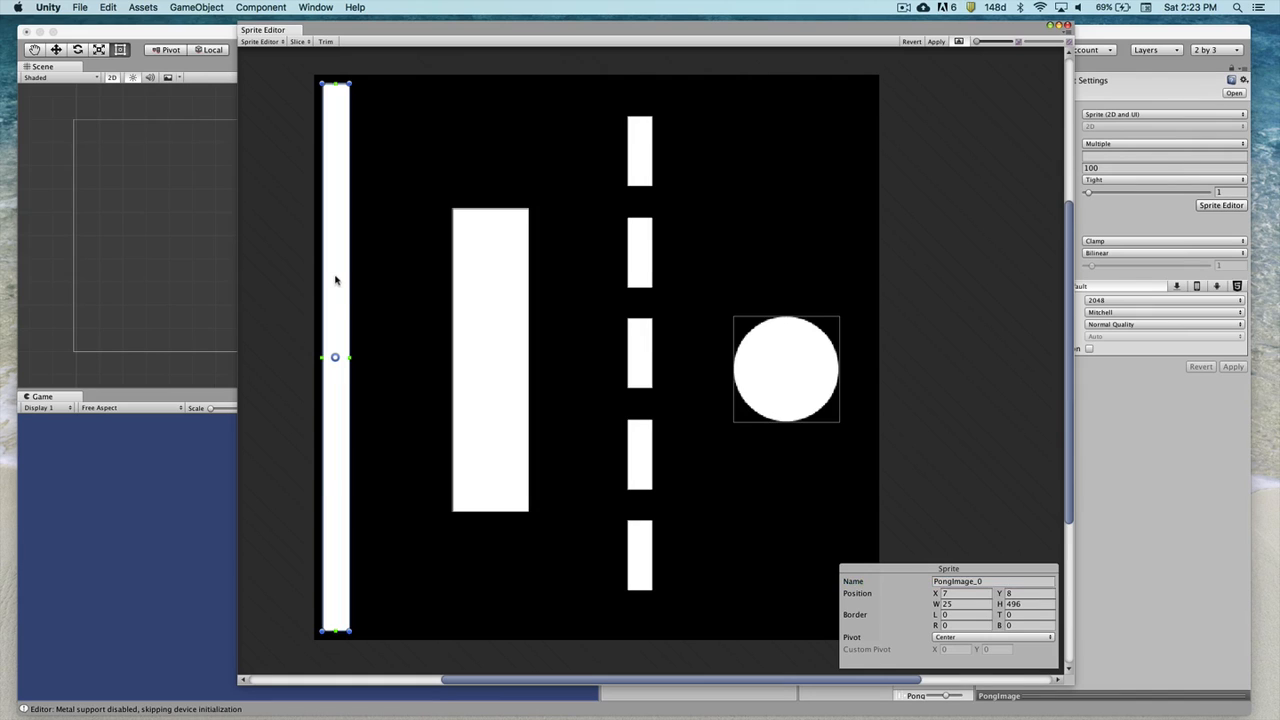
{"action": "left_click", "coordinate": [521, 366]}
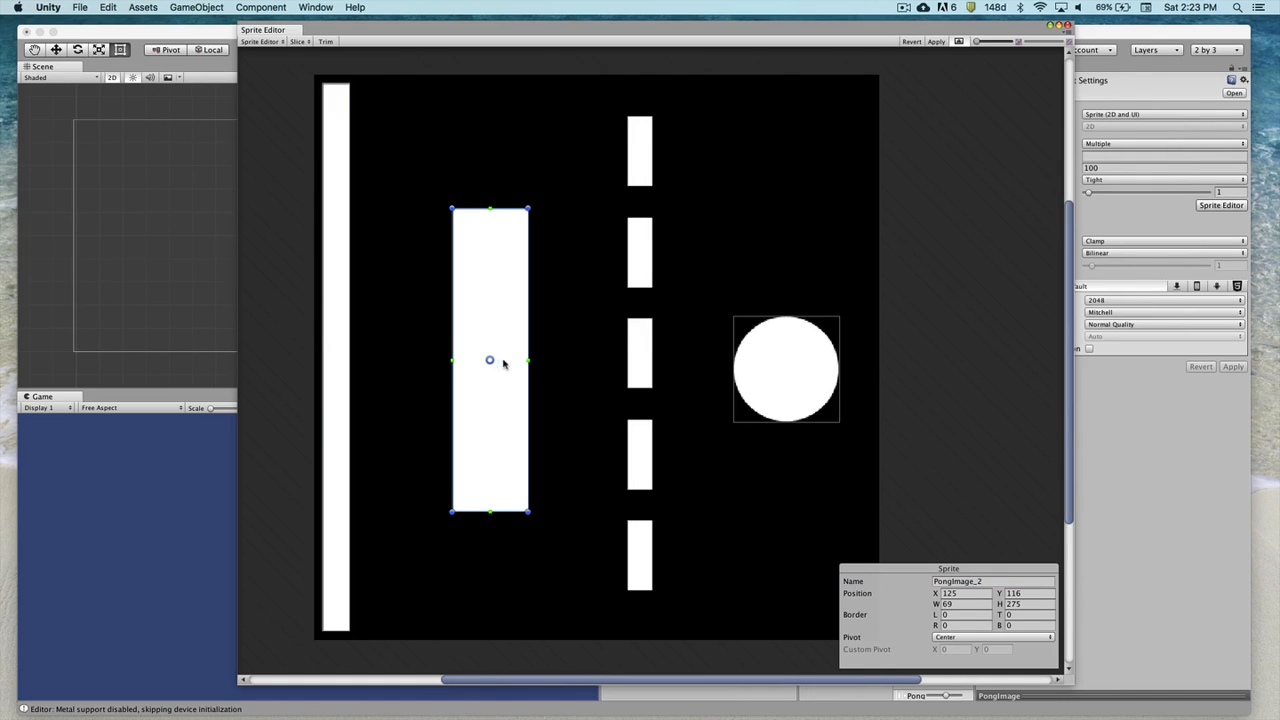
{"action": "left_click", "coordinate": [773, 380]}
{"action": "left_click", "coordinate": [640, 153]}
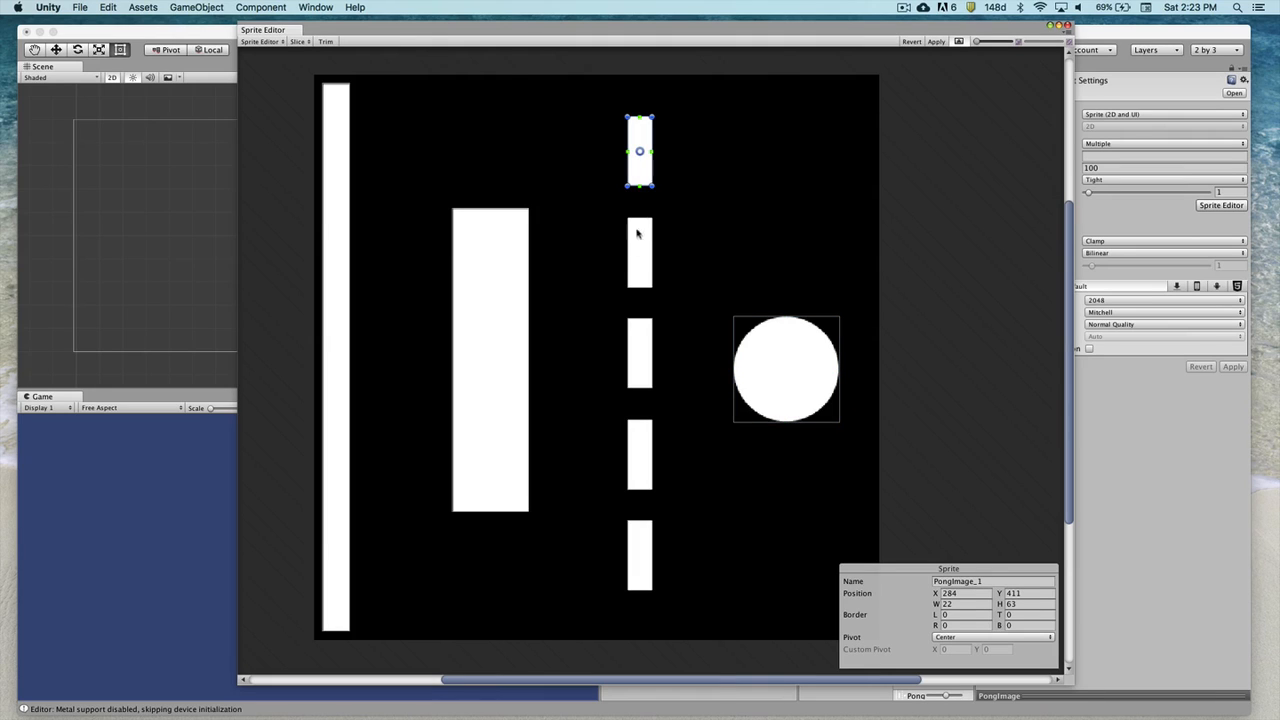
{"action": "left_click", "coordinate": [645, 268]}
{"action": "left_click", "coordinate": [641, 357]}
{"action": "left_click", "coordinate": [651, 467]}
{"action": "left_click", "coordinate": [650, 574]}
- Rename the slice around the tall wall bar as Wall and the slice around the wide bar as Paddle
{"action": "left_click", "coordinate": [337, 283]}
{"action": "left_click", "coordinate": [950, 580]}
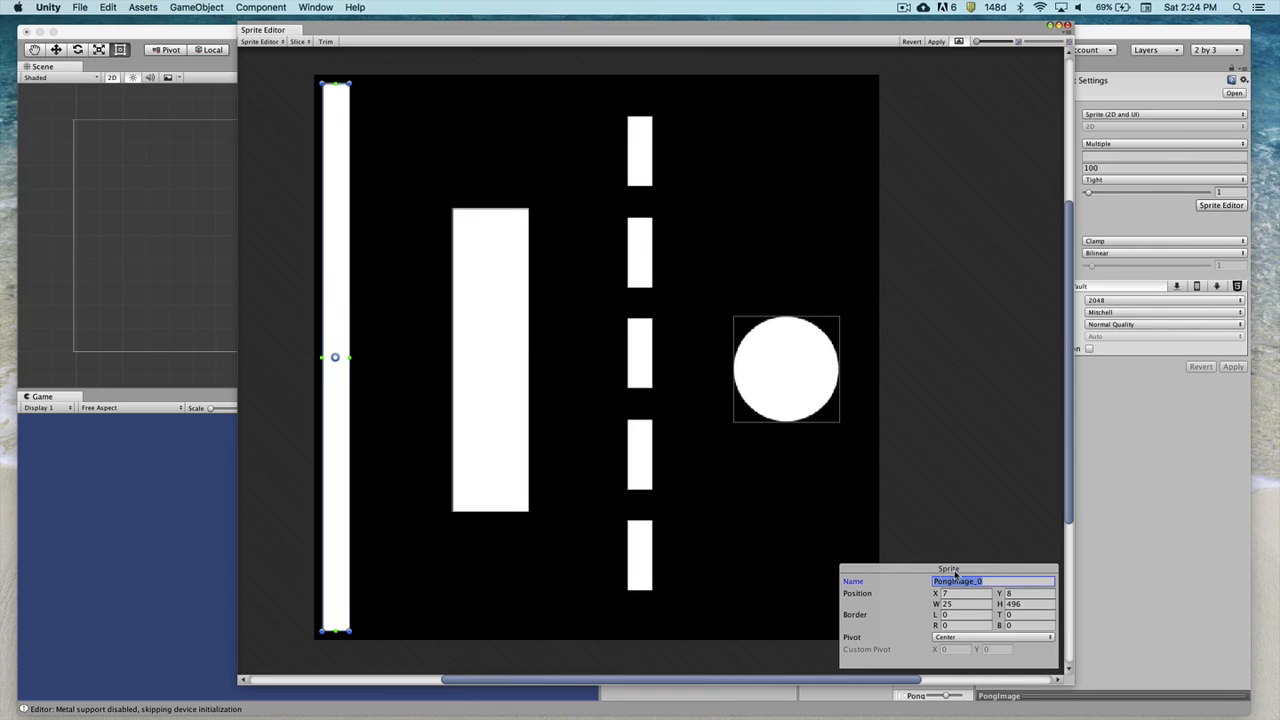
{"action": "type", "text": "Wall"}
{"action": "left_click", "coordinate": [492, 349]}
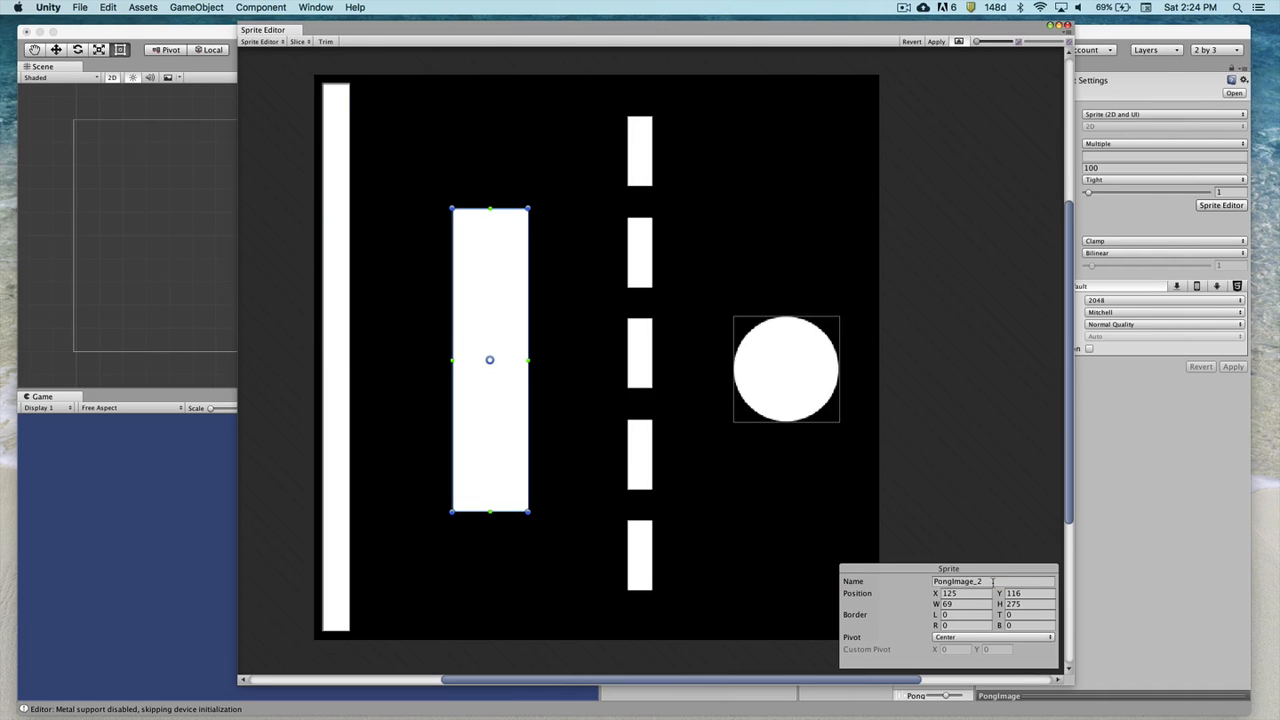
{"action": "type", "text": "Paddle"}
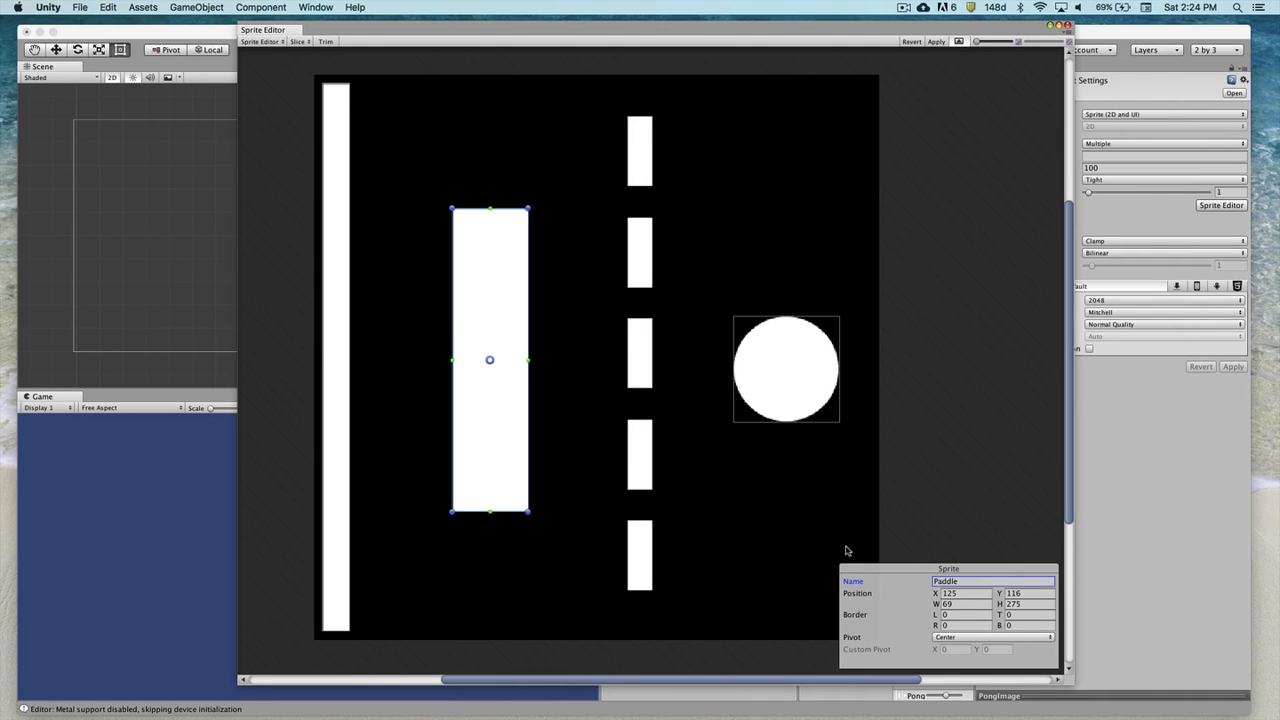
- Rename the slice around the white circle as Ball
{"action": "left_click", "coordinate": [787, 356]}
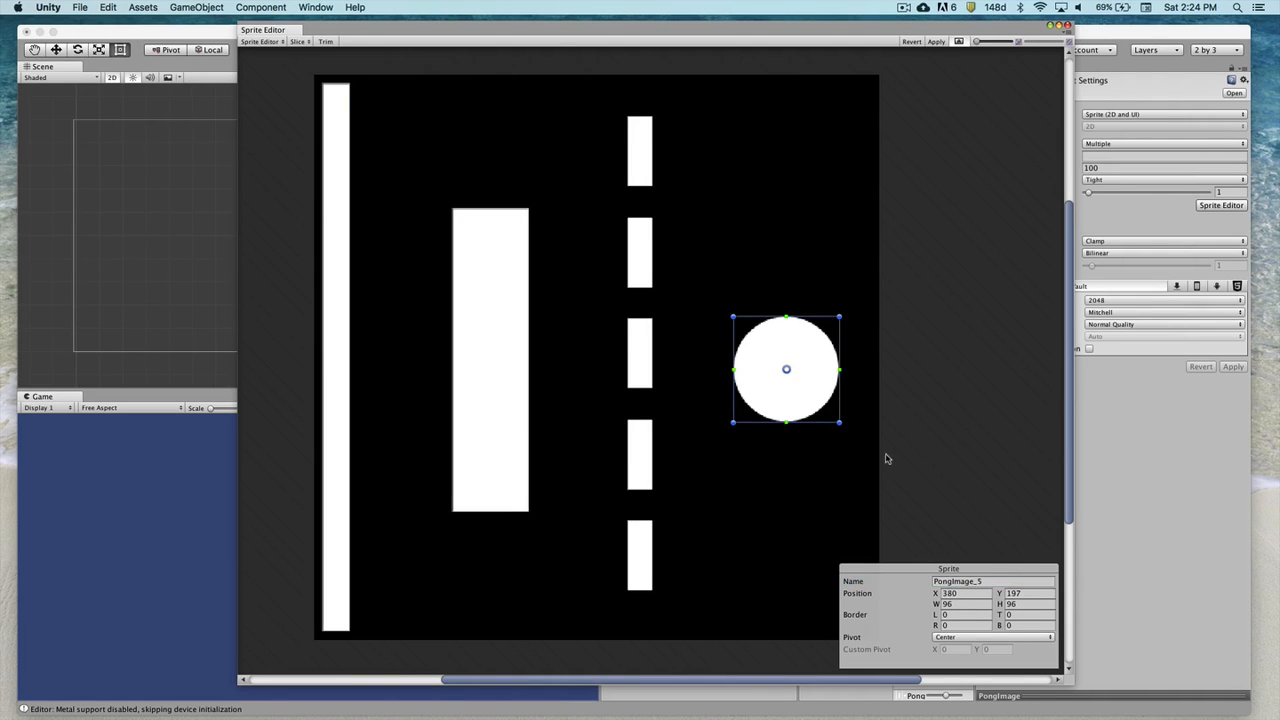
{"action": "left_click", "coordinate": [1010, 580]}
{"action": "type", "text": "Ball"}
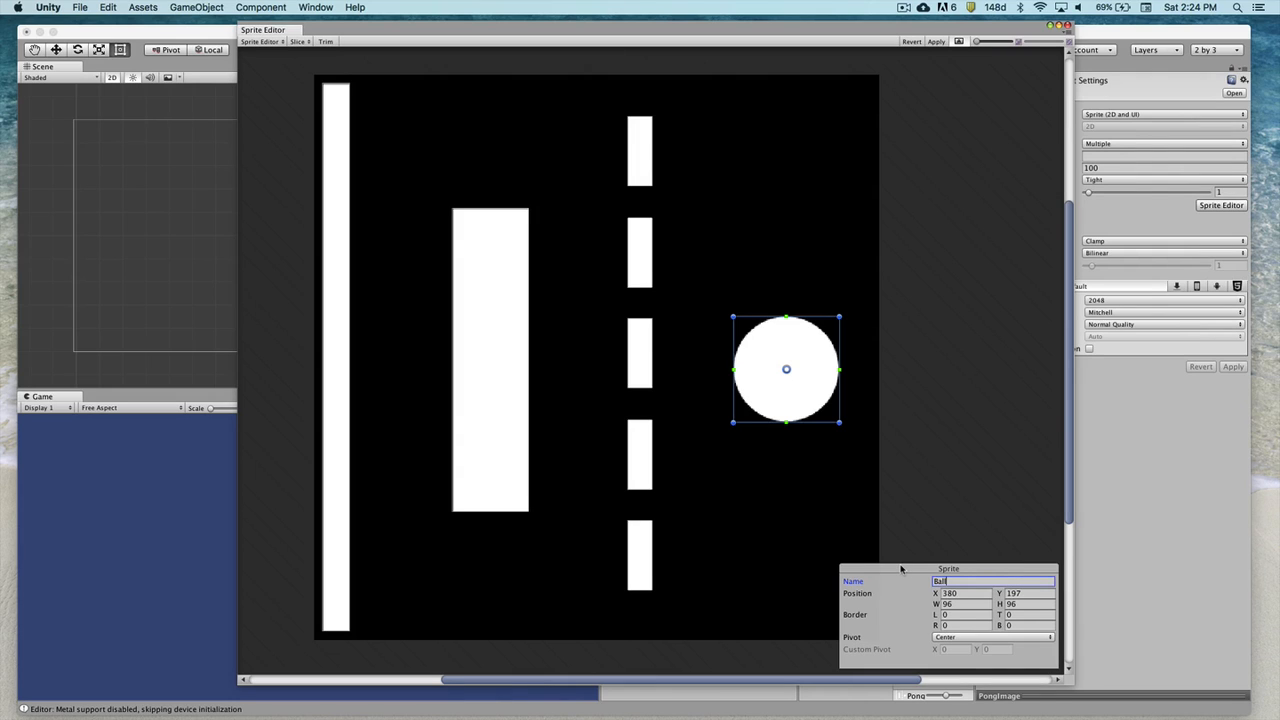
- Check the names of the wall, paddle and ball slices, and examine the separate slices of the dashed net
{"action": "left_click", "coordinate": [333, 358]}
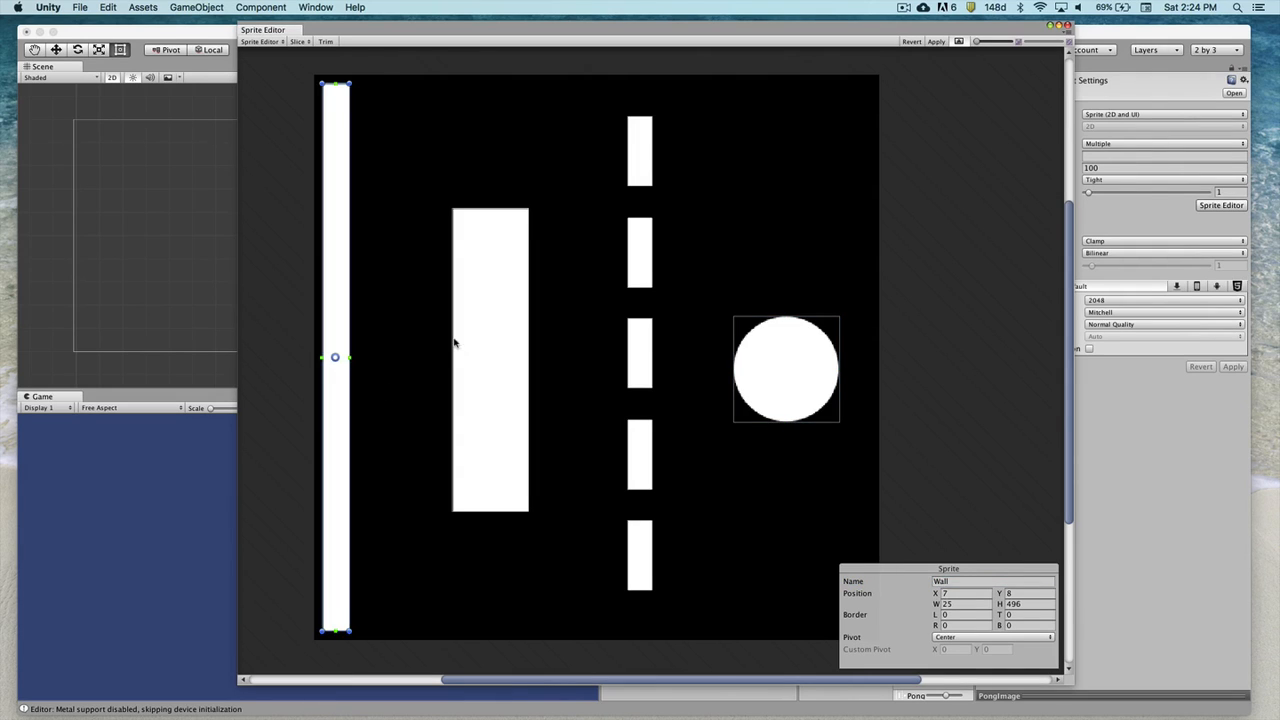
{"action": "left_click", "coordinate": [475, 348]}
{"action": "left_click", "coordinate": [786, 358]}
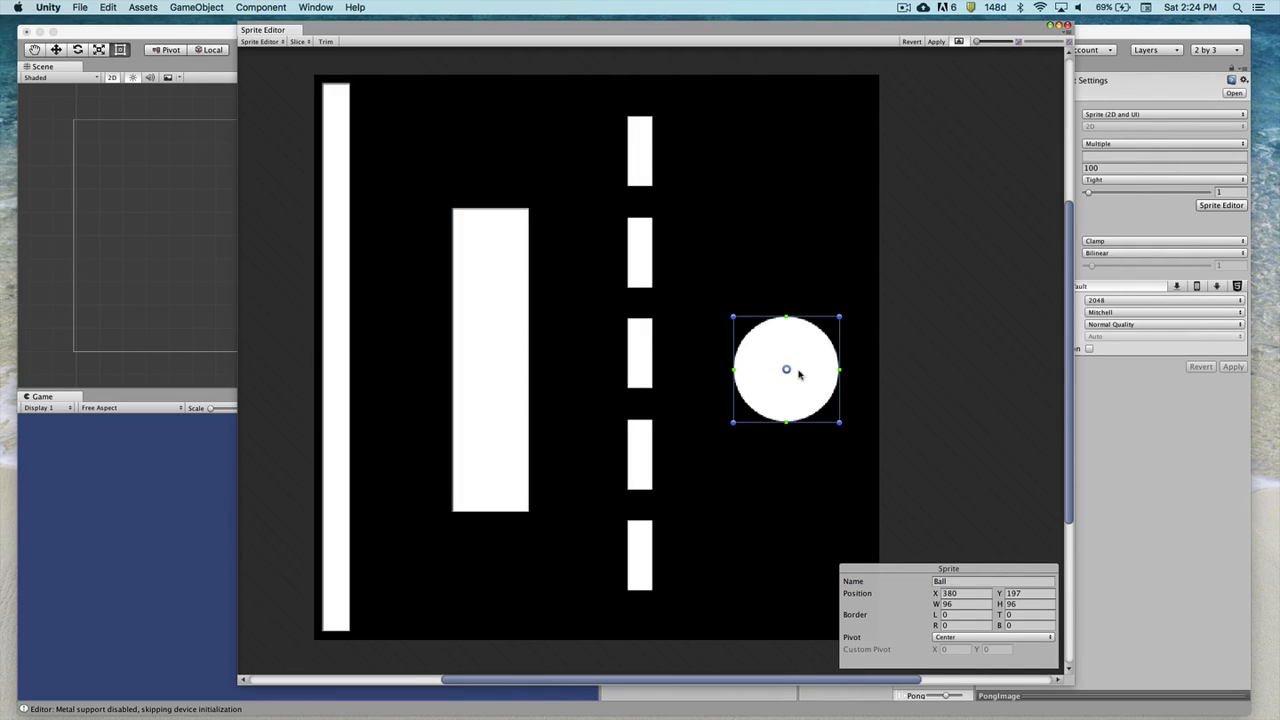
{"action": "left_click", "coordinate": [645, 140]}
{"action": "left_click", "coordinate": [646, 270]}
{"action": "left_click", "coordinate": [648, 338]}
{"action": "left_click", "coordinate": [645, 452]}
{"action": "left_click", "coordinate": [650, 558]}
{"action": "left_click", "coordinate": [642, 460]}
{"action": "left_click", "coordinate": [643, 343]}
{"action": "left_click", "coordinate": [639, 254]}
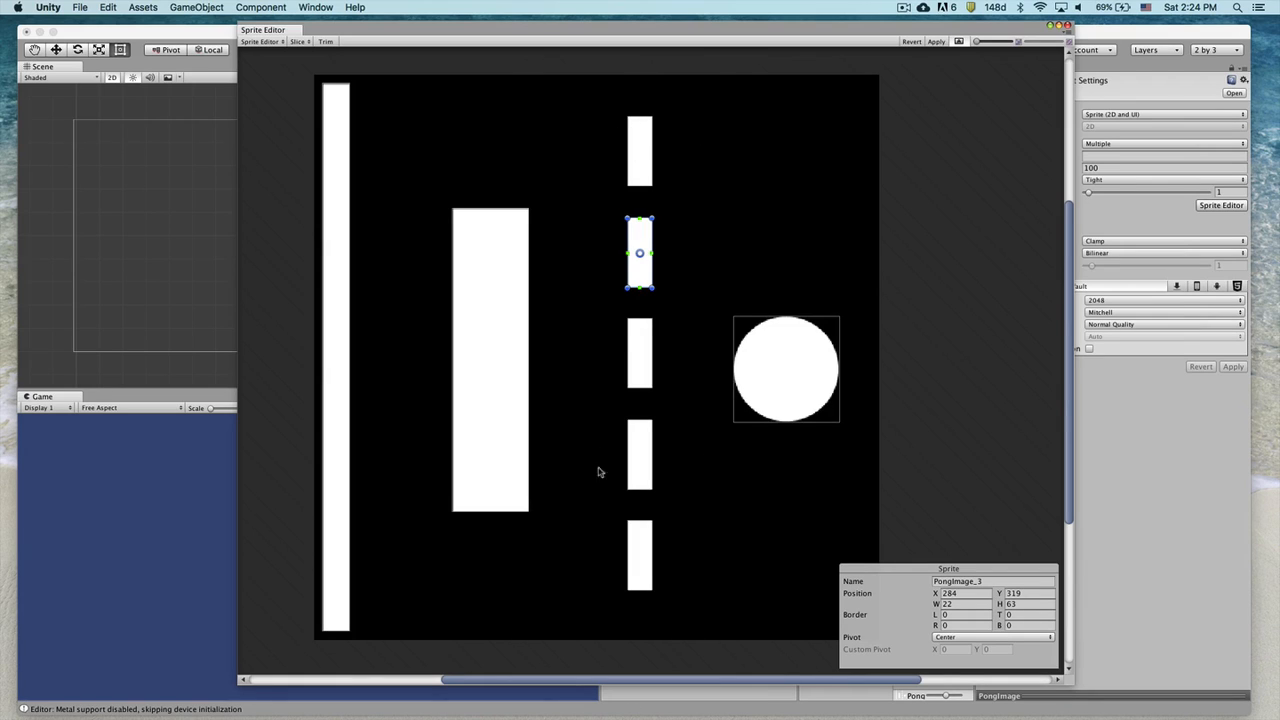
- Delete the slices around the lower four dashes of the net, keeping only the topmost dash's slice
{"action": "left_click", "coordinate": [646, 576]}
{"action": "left_click", "coordinate": [645, 558]}
{"action": "left_click", "coordinate": [643, 482]}
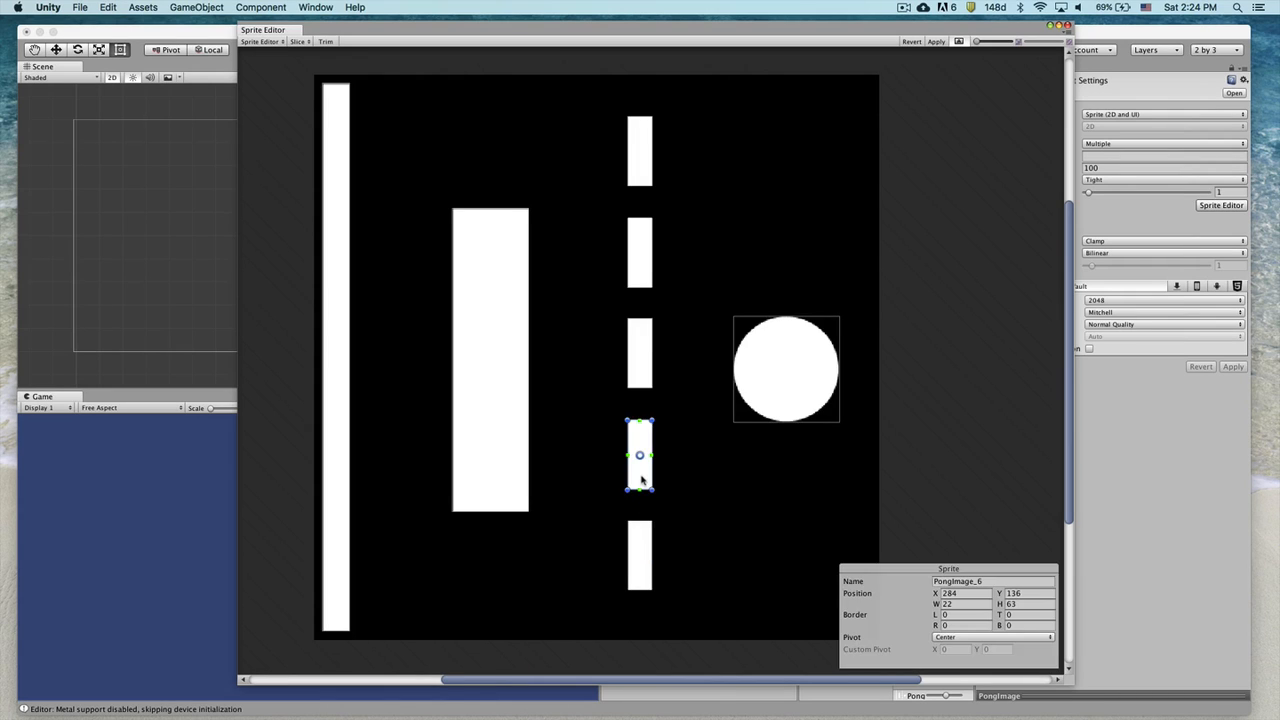
{"action": "left_click", "coordinate": [646, 354]}
{"action": "left_click", "coordinate": [646, 354]}
{"action": "left_click", "coordinate": [643, 245]}
{"action": "left_click", "coordinate": [643, 243]}
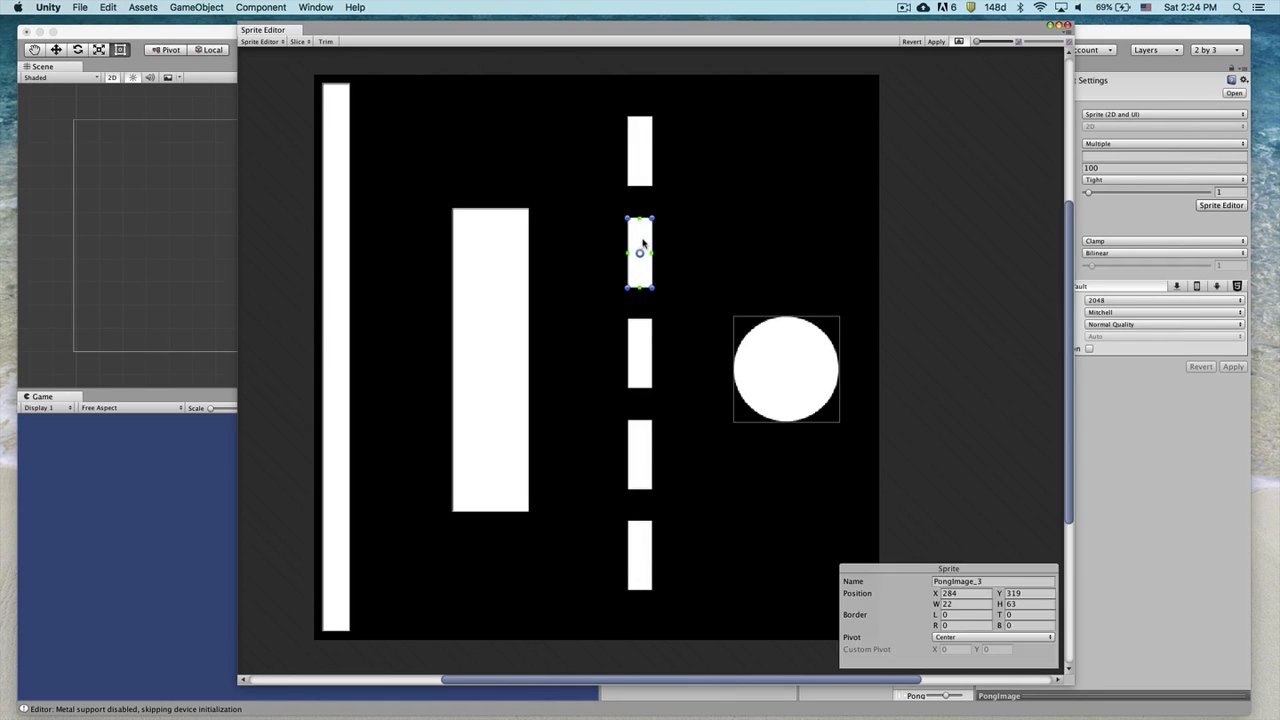
{"action": "left_click", "coordinate": [643, 243]}
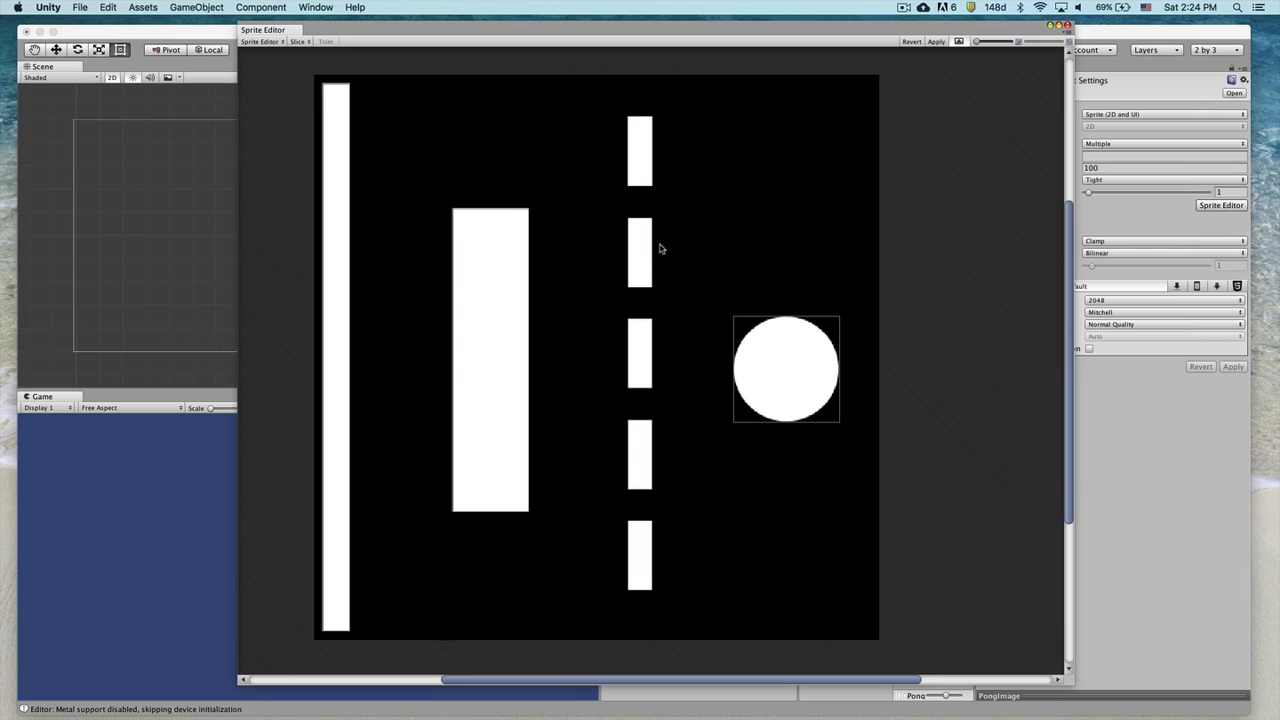
- Rename the topmost dash's slice as Net and extend it down over all five dashes, about 21 by 430 pixels
{"action": "left_click", "coordinate": [638, 149]}
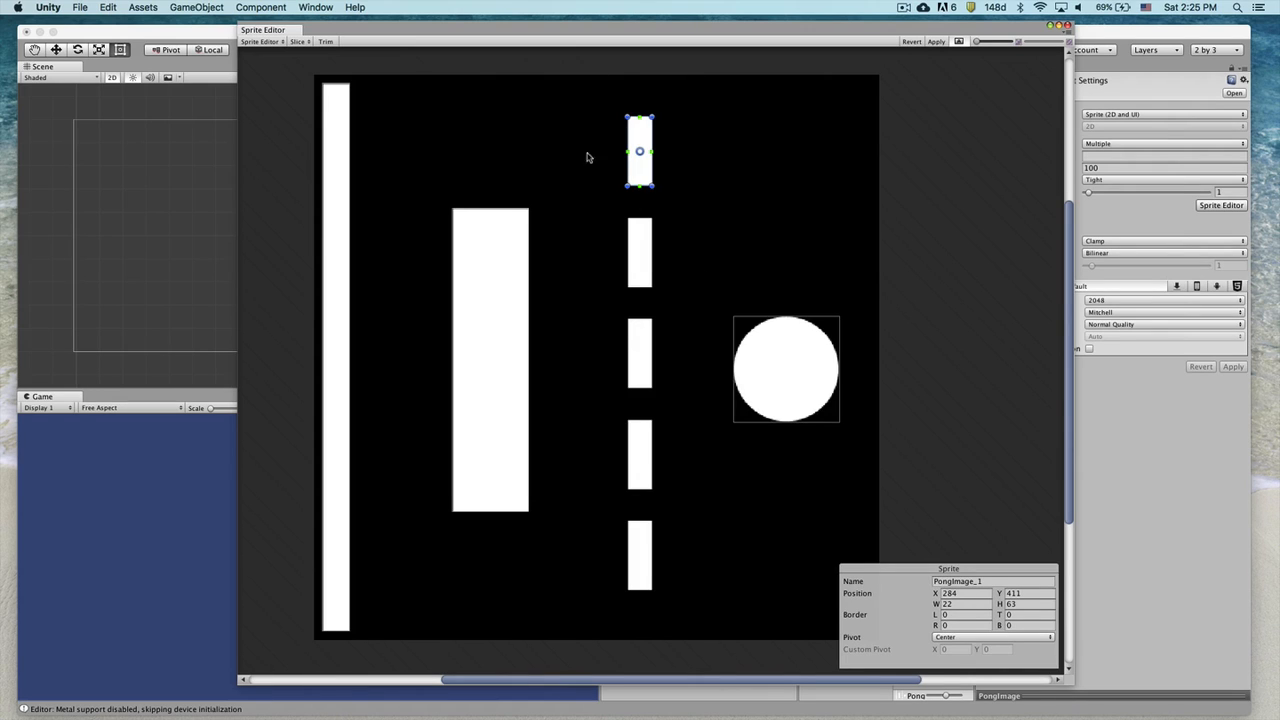
{"action": "left_click", "coordinate": [1000, 580]}
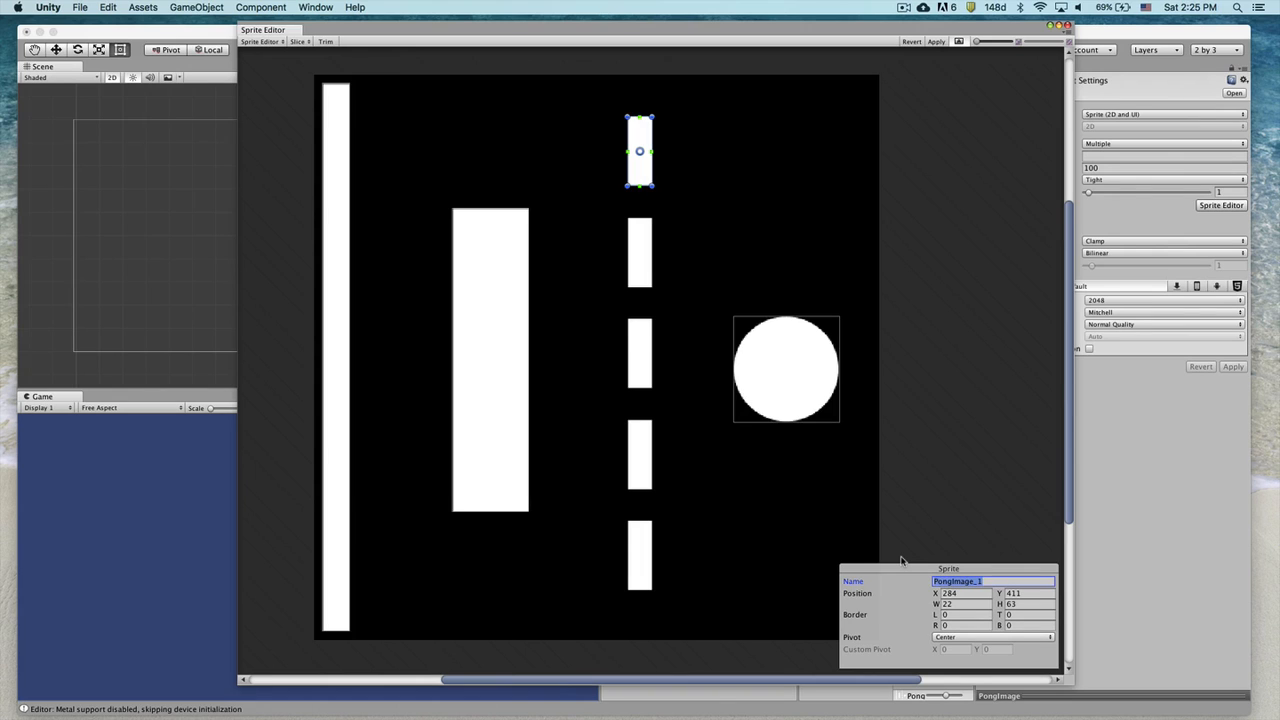
{"action": "type", "text": "Net"}
{"action": "left_click_drag", "start_coordinate": [651, 185], "coordinate": [651, 591]}
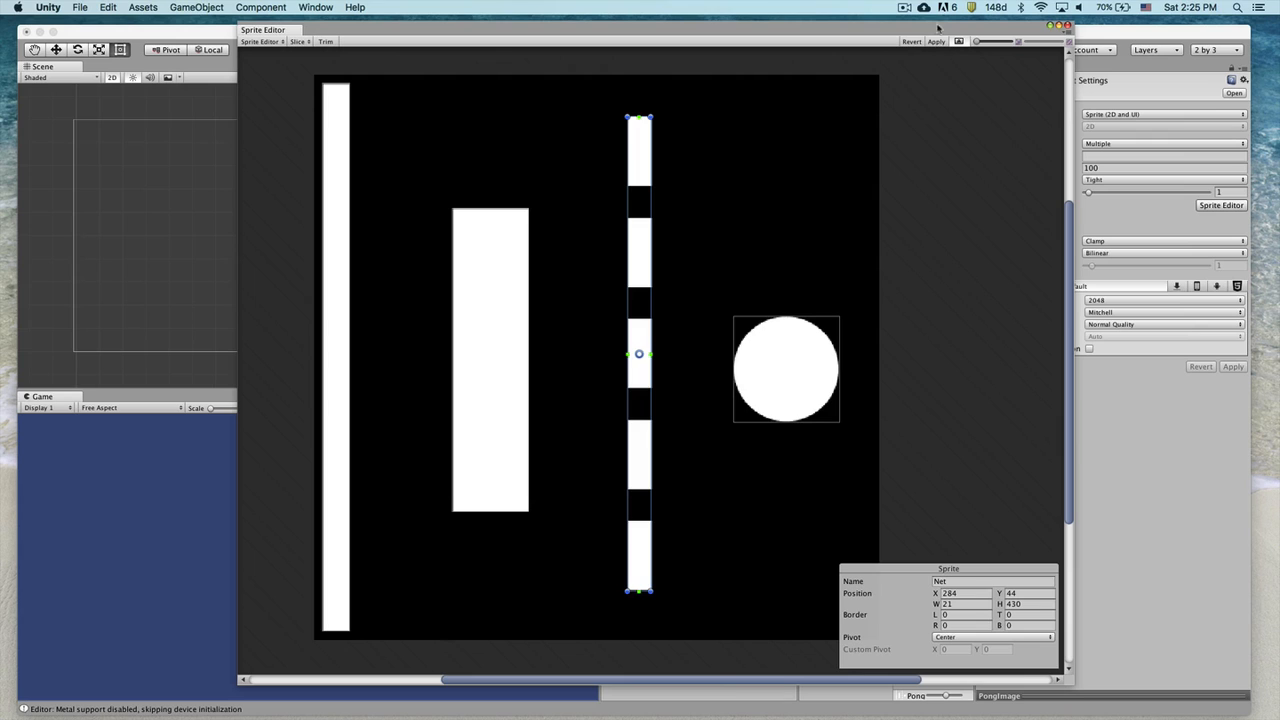
- Apply the slice changes and close the Sprite Editor, and expand PongImage in the Images folder as a compact list
{"action": "left_click", "coordinate": [938, 42]}
{"action": "left_click", "coordinate": [1067, 25]}
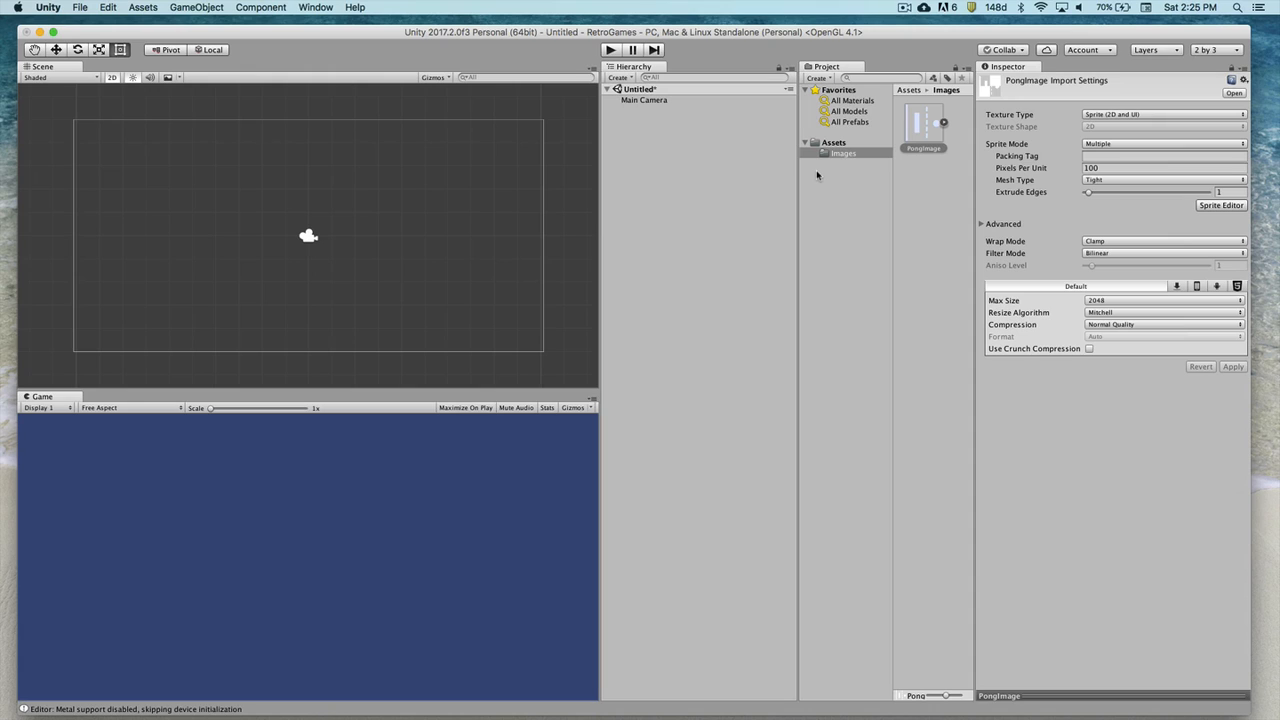
{"action": "left_click", "coordinate": [943, 121]}
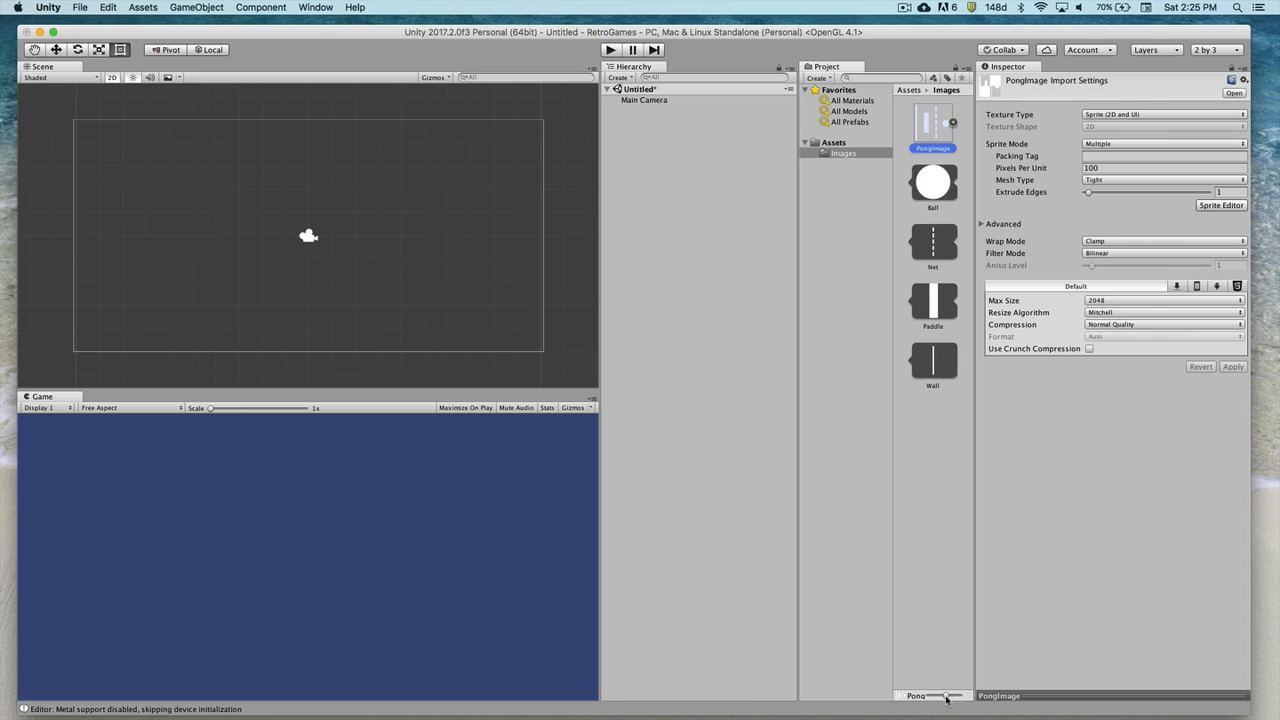
{"action": "left_click_drag", "start_coordinate": [946, 697], "coordinate": [884, 697]}
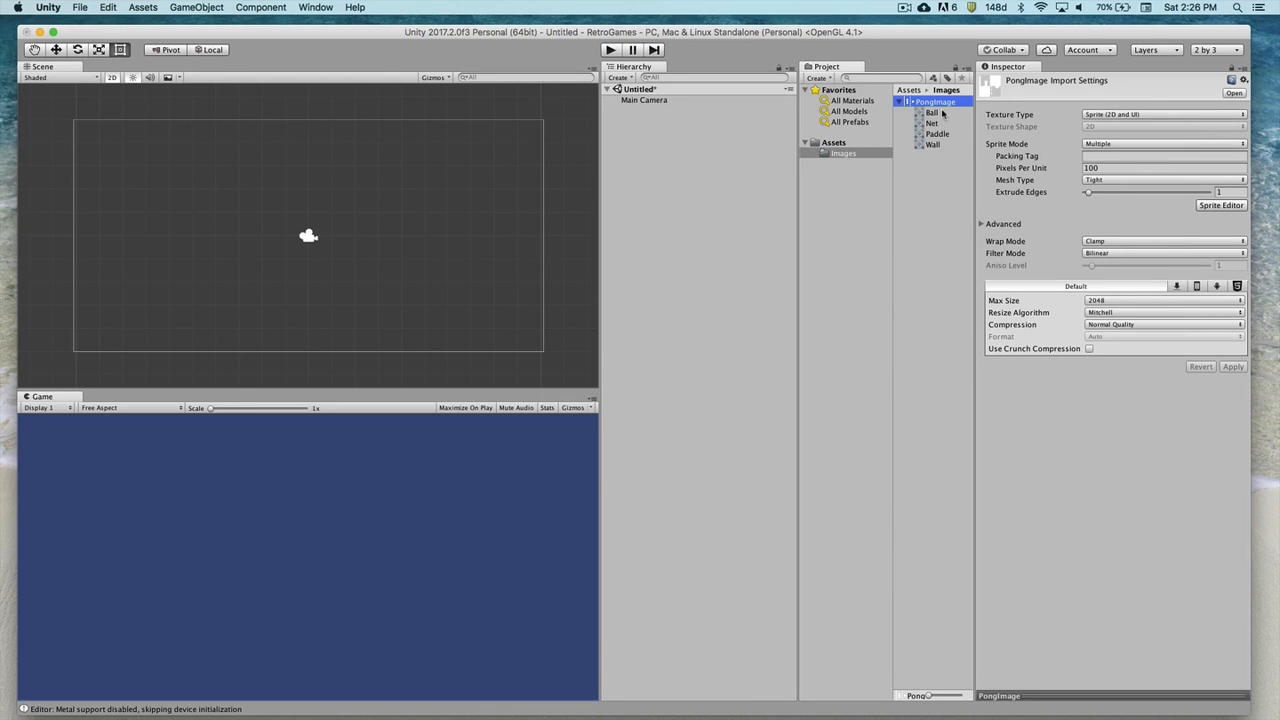
{"action": "left_click", "coordinate": [841, 424]}
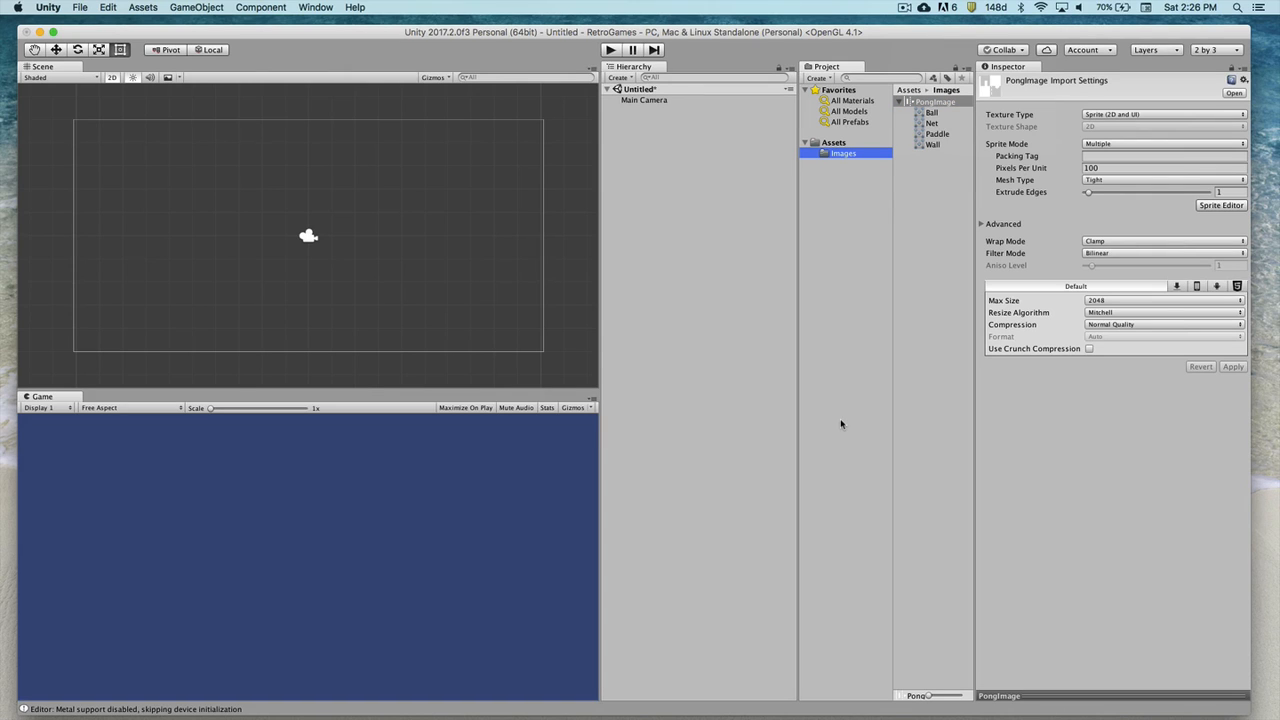
{"action": "left_click", "coordinate": [903, 7]}
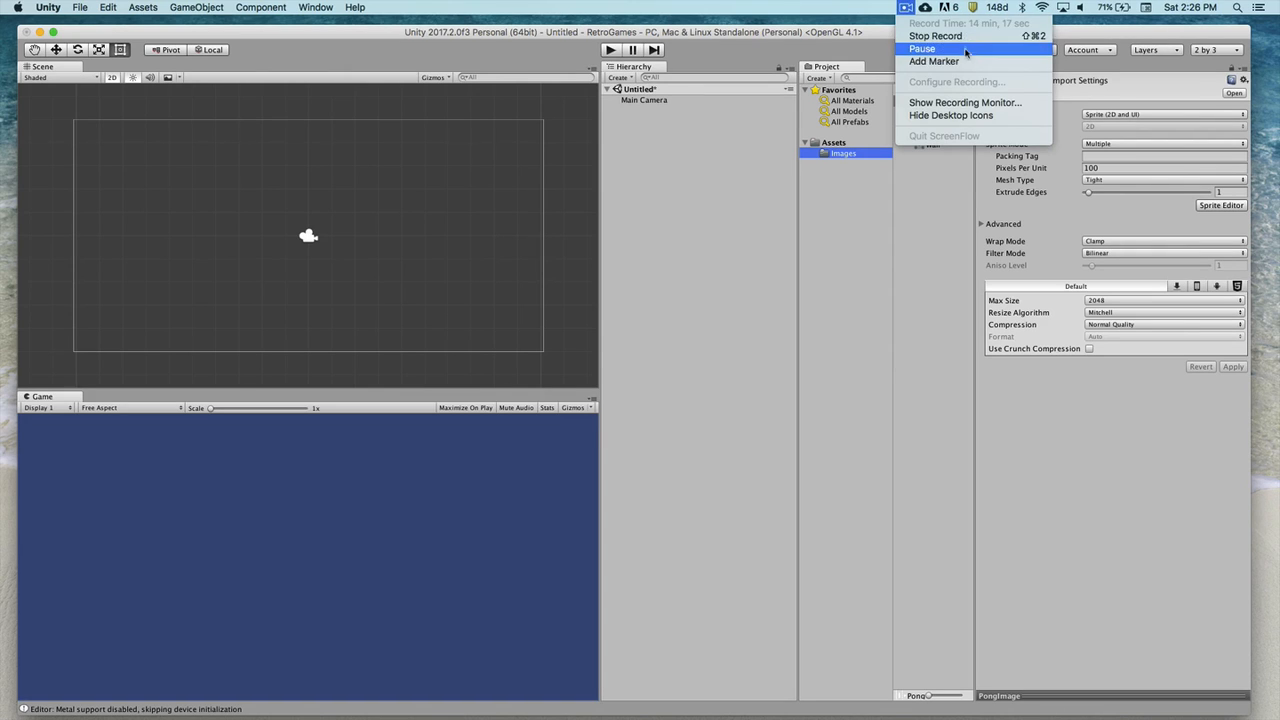